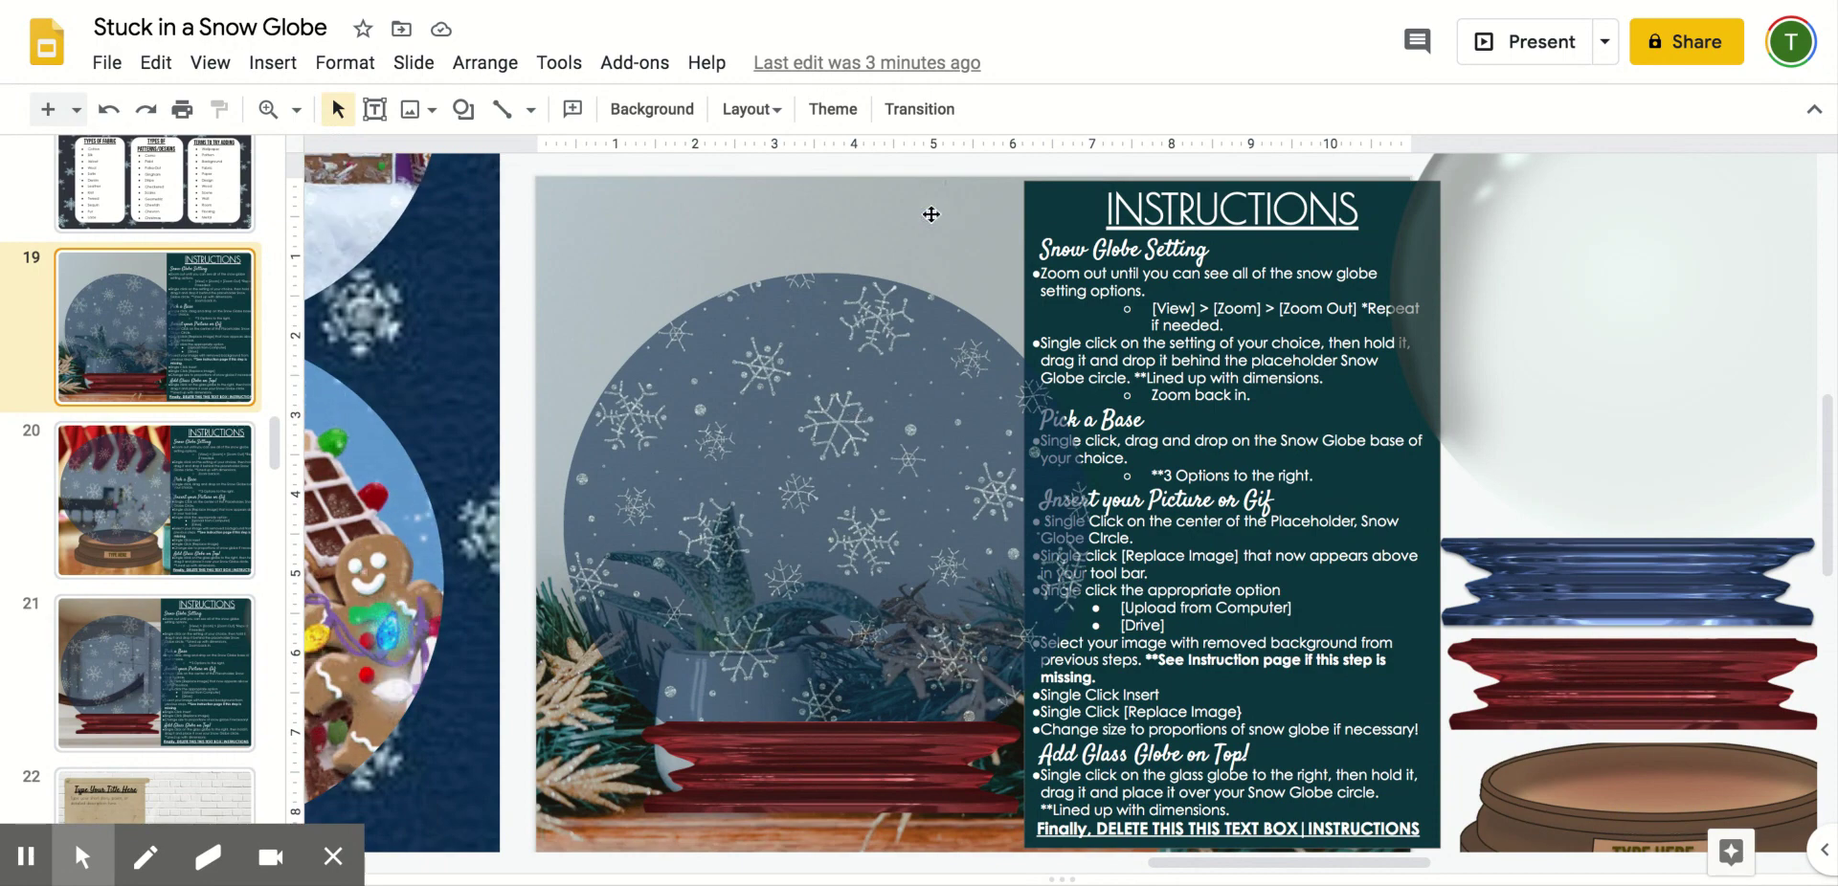
Look through slides 20 and 21, then return to the snow globe slide 19.
scroll(131, 388, up, 2)
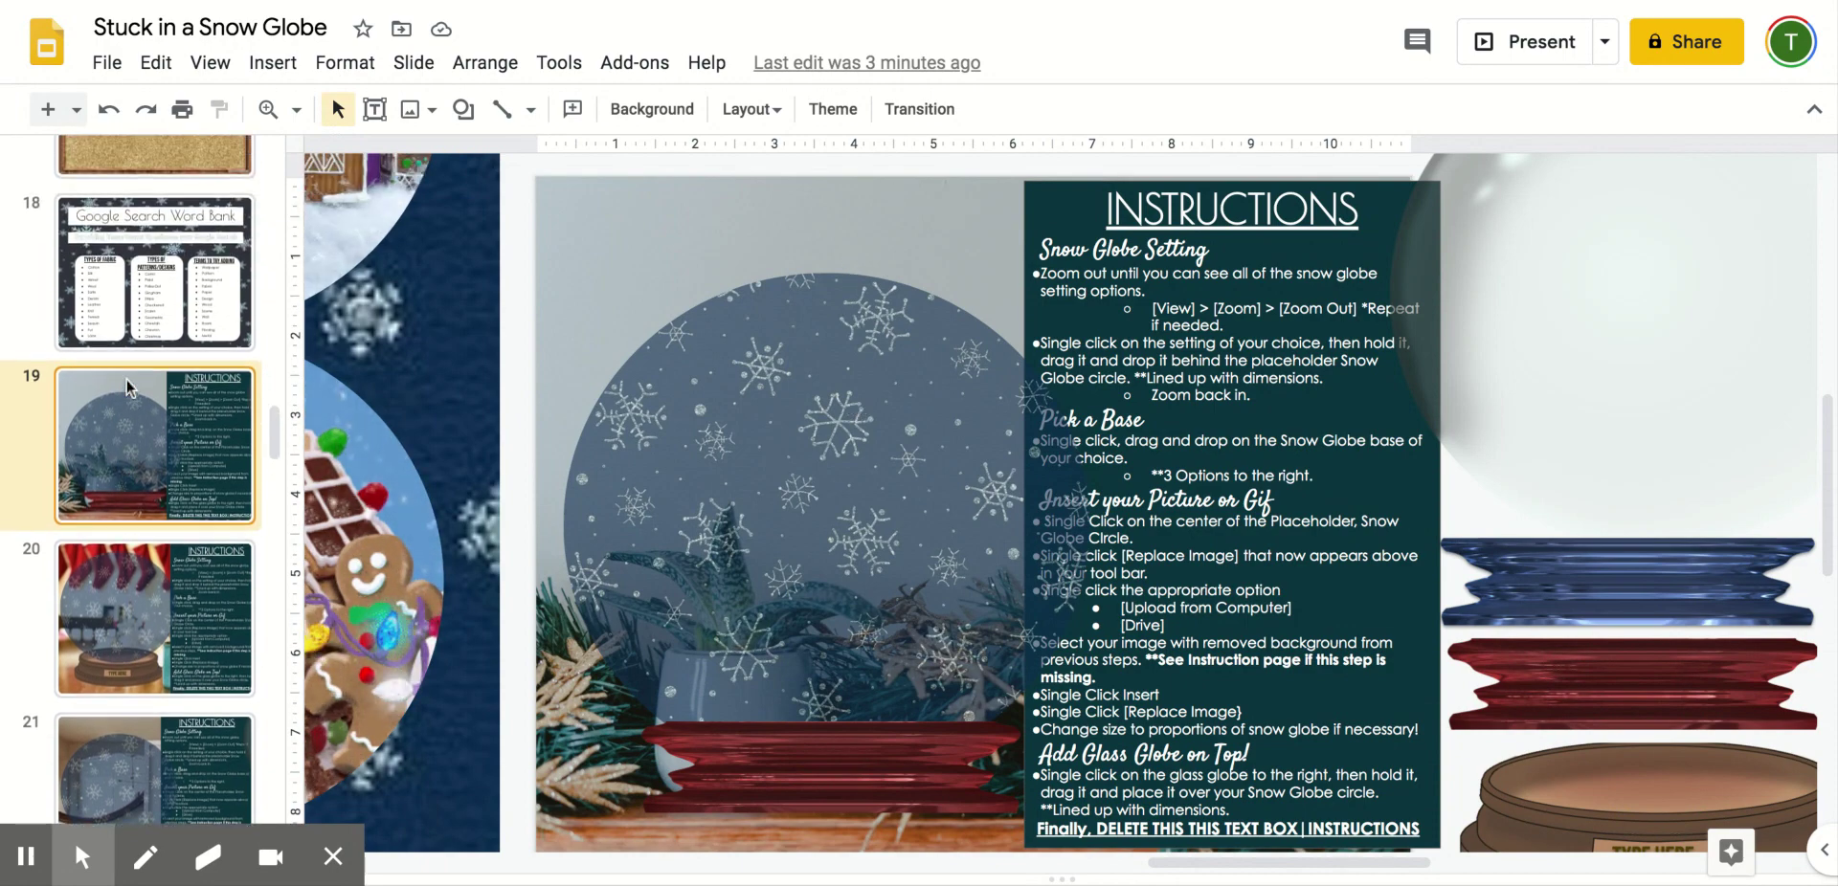
scroll(131, 388, down, 3)
scroll(127, 388, down, 2)
scroll(127, 388, up, 3)
scroll(117, 355, up, 1)
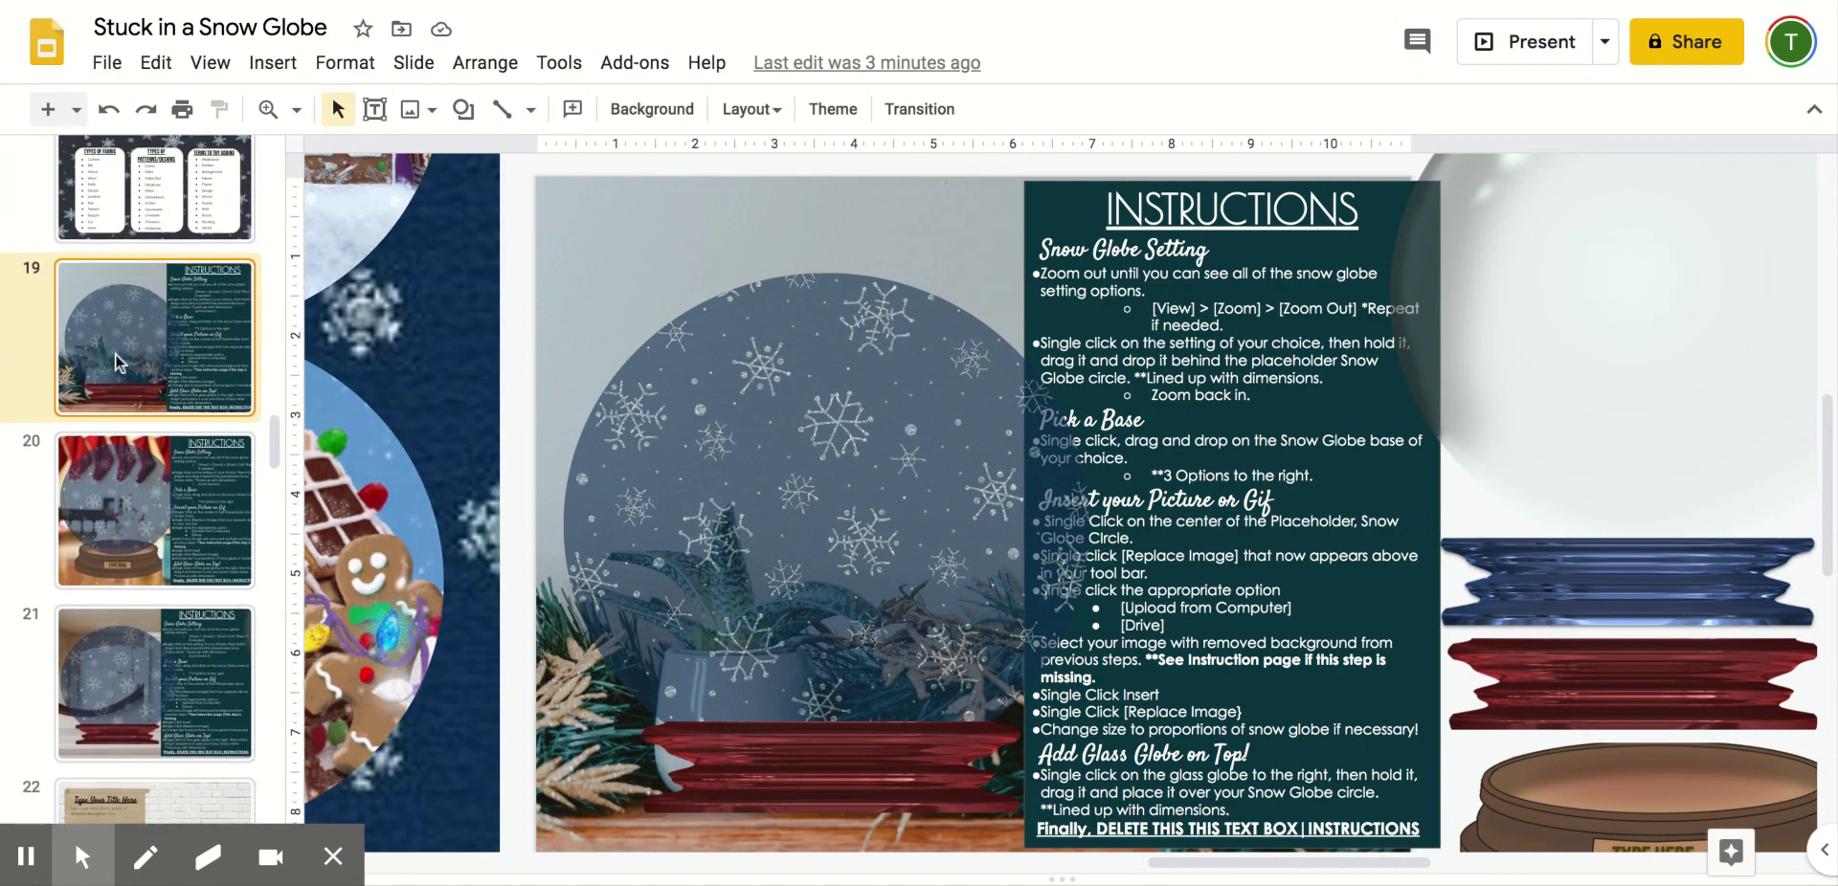
click(115, 511)
scroll(119, 533, down, 2)
click(123, 553)
scroll(113, 459, up, 2)
click(107, 438)
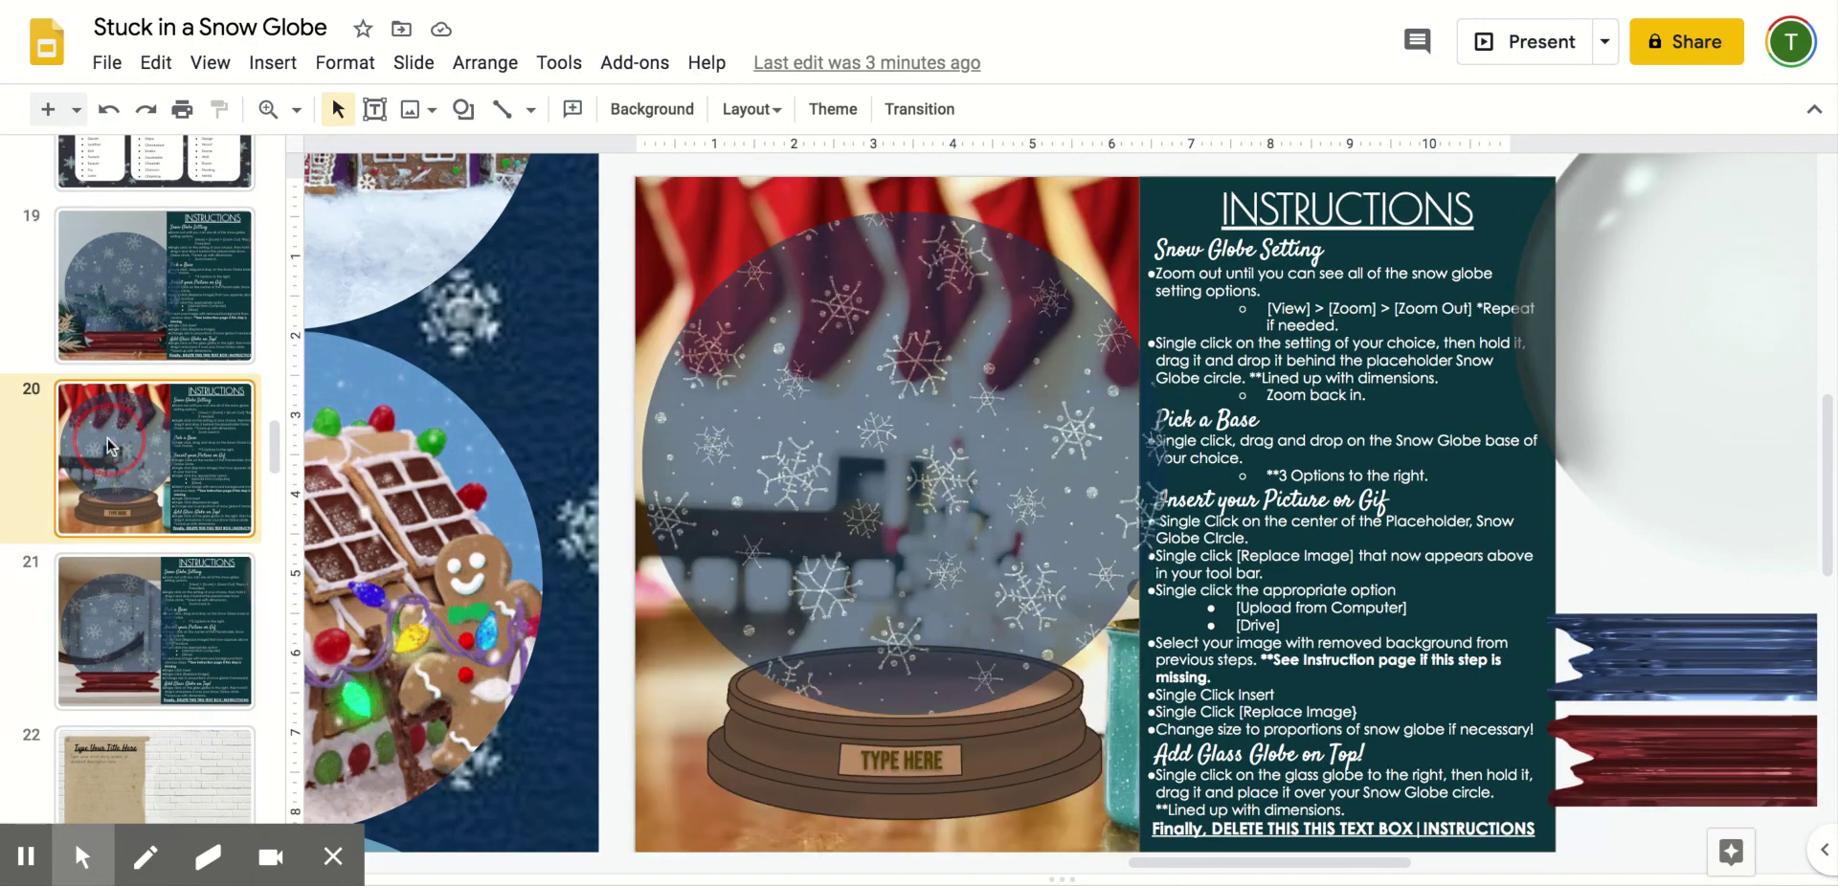
click(113, 293)
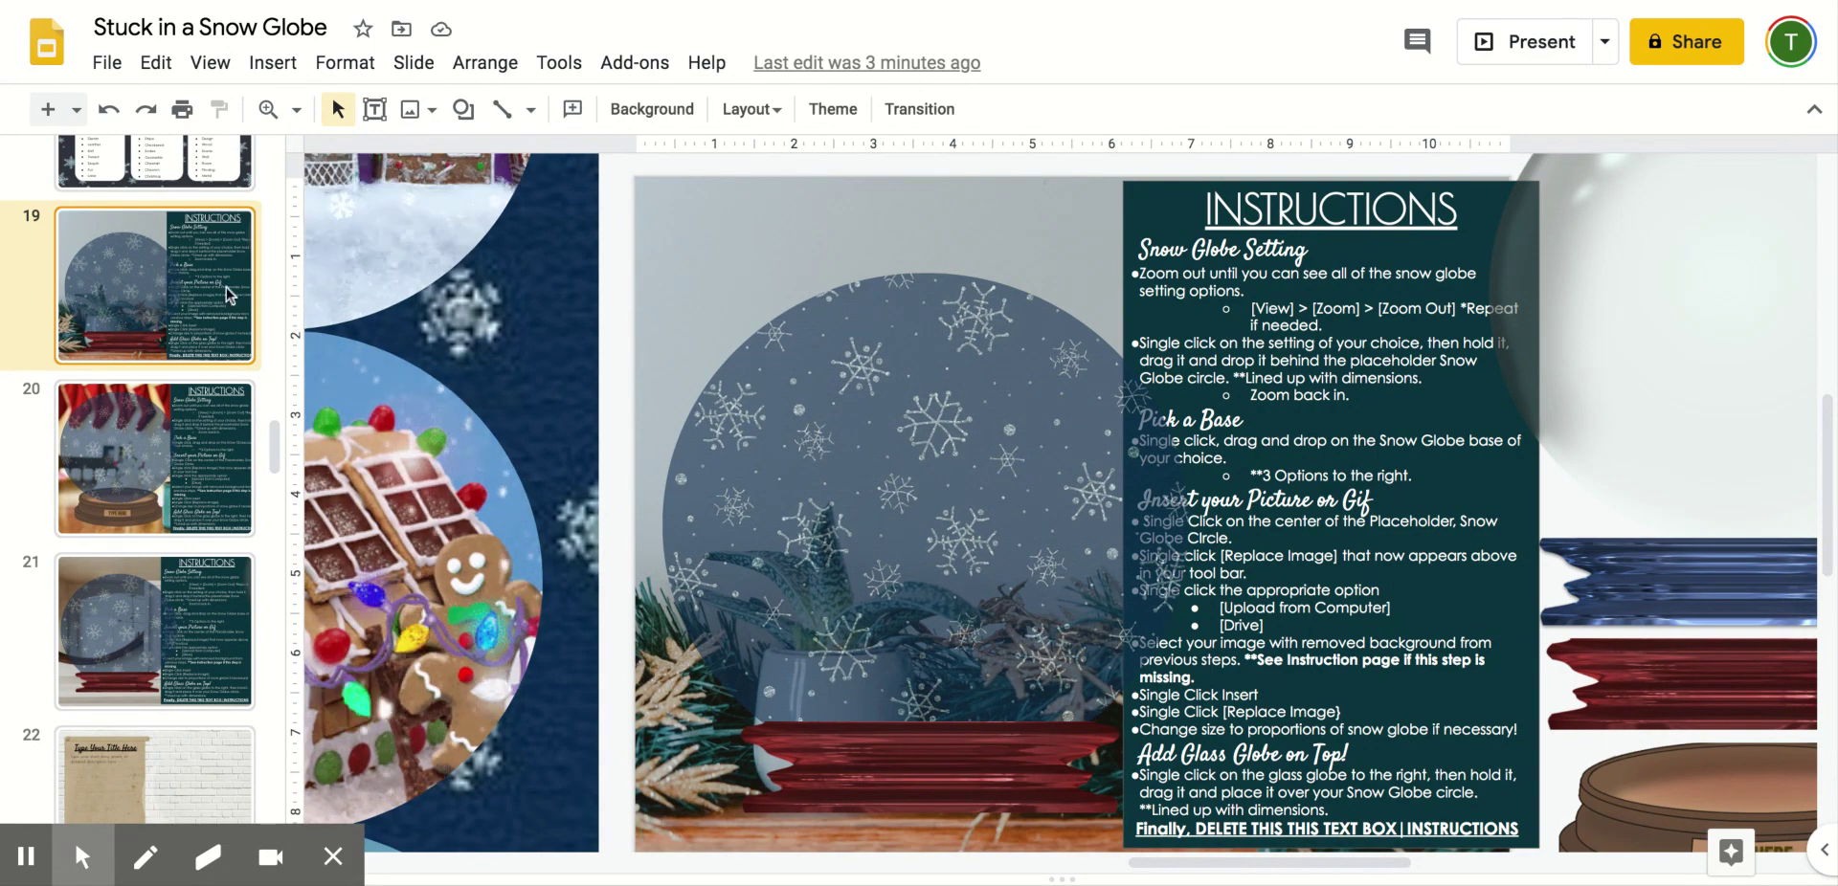
Preview slides 20 through 23 (stockings, red base, brick wall, wooden pedestal), then go back to slide 19.
click(191, 478)
click(188, 564)
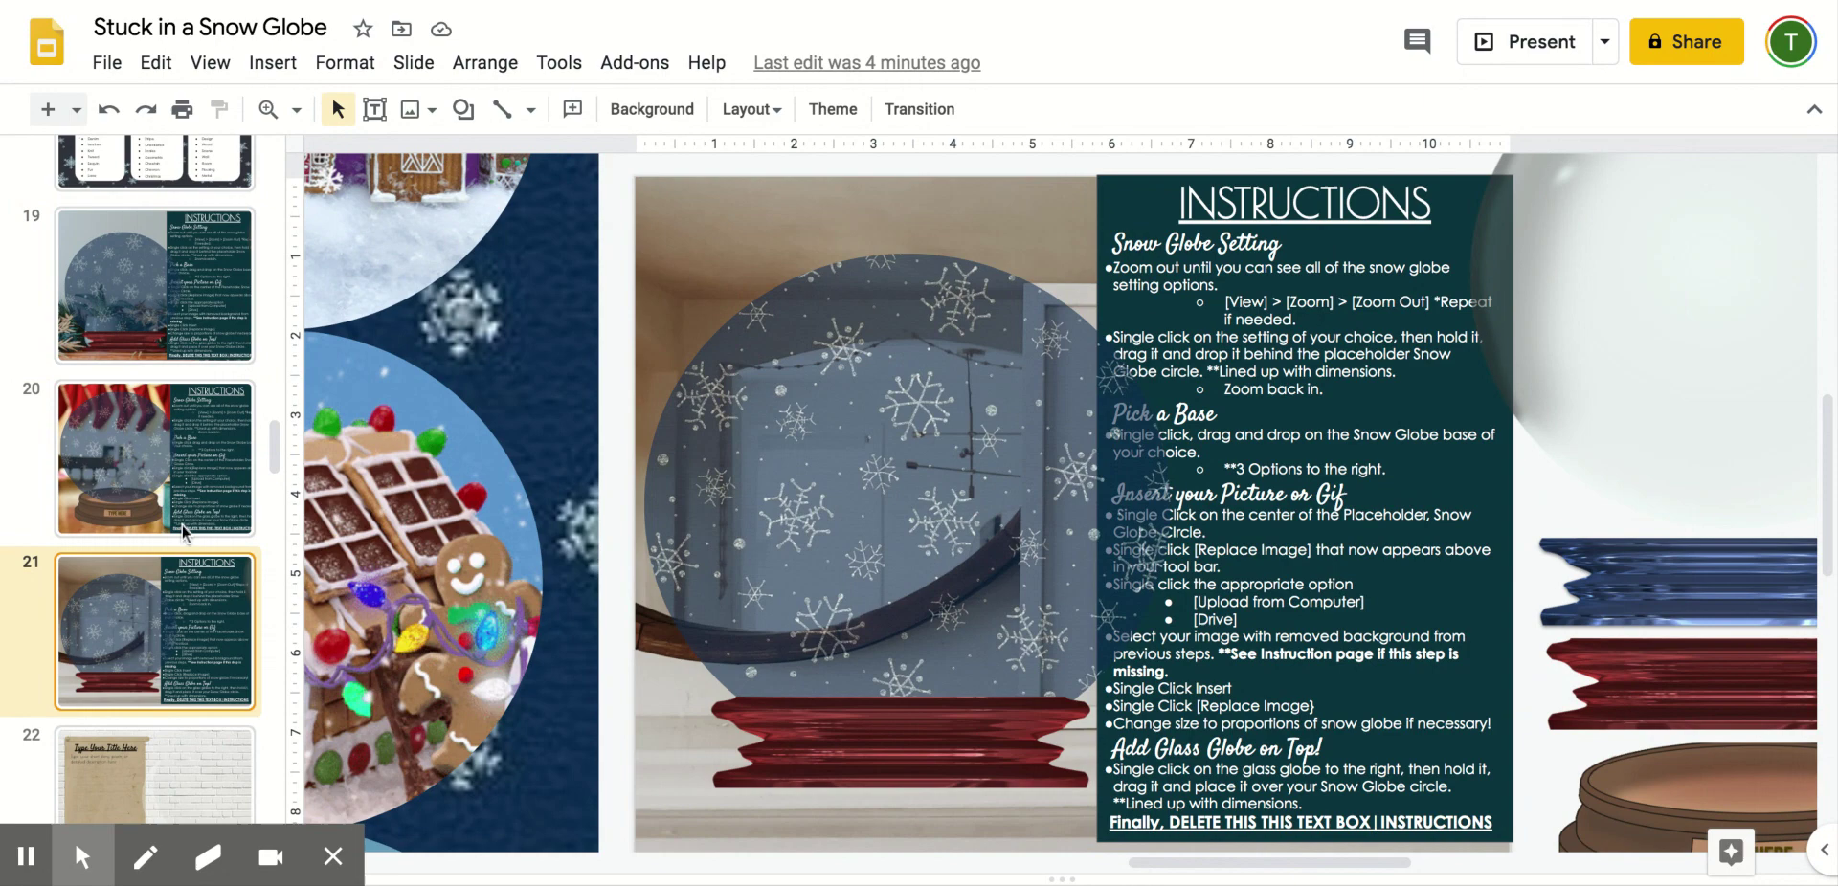
click(182, 528)
click(191, 575)
scroll(201, 514, down, 4)
click(188, 403)
click(193, 536)
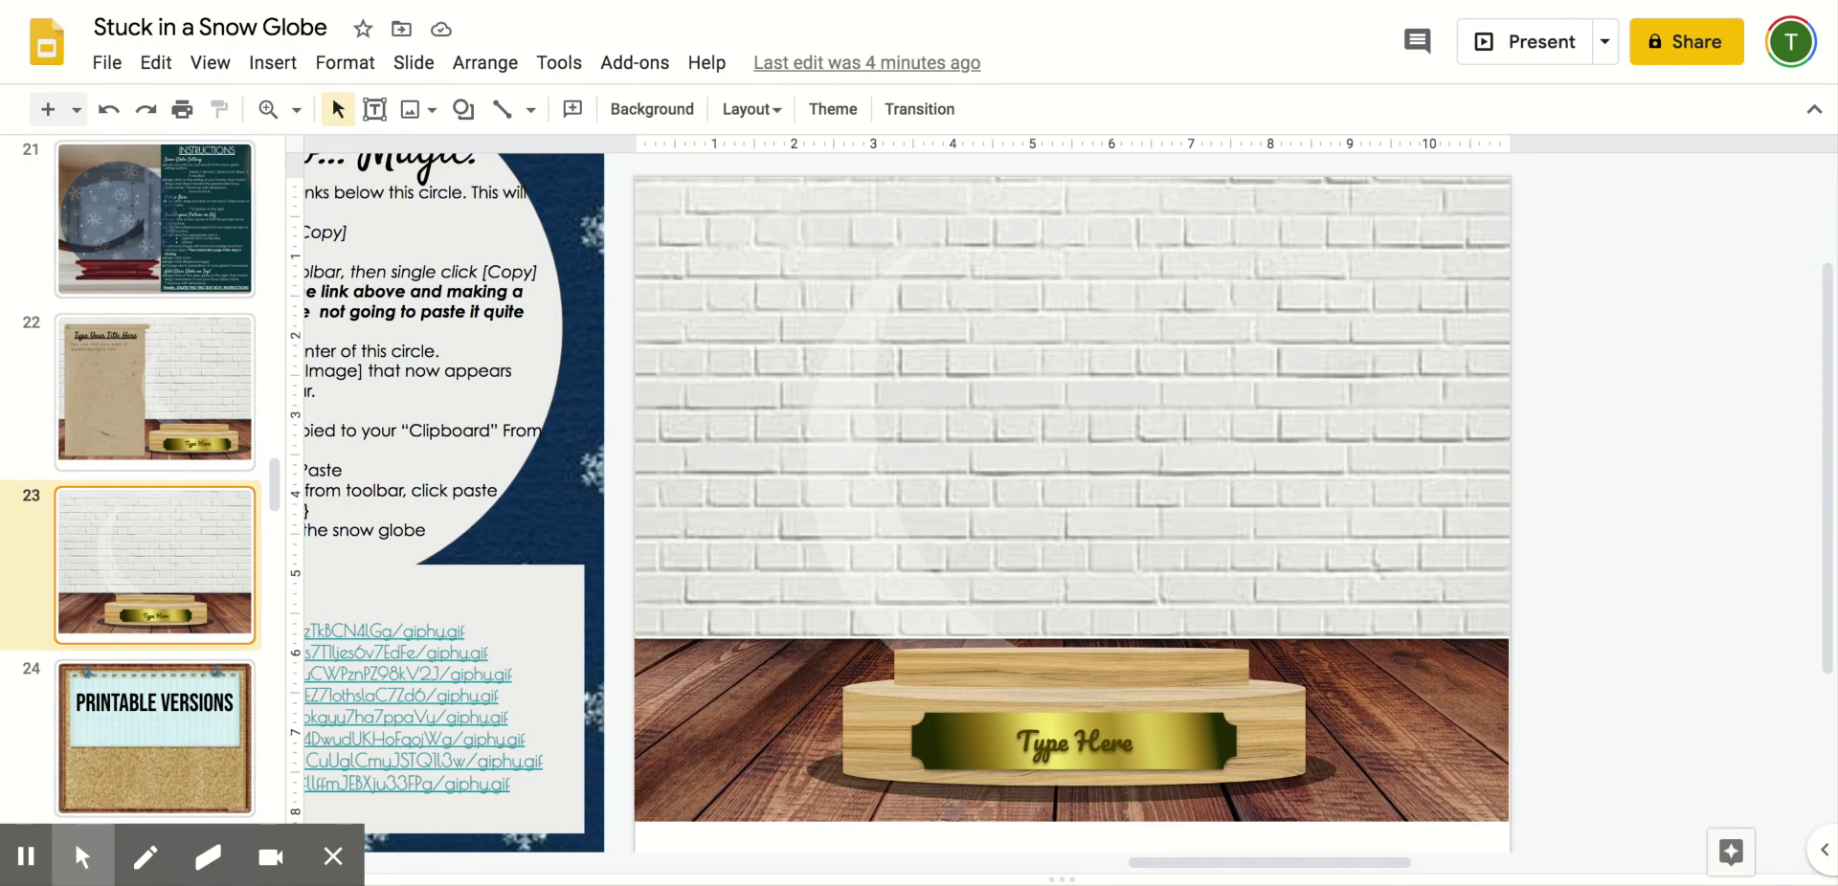
click(192, 388)
scroll(191, 386, up, 5)
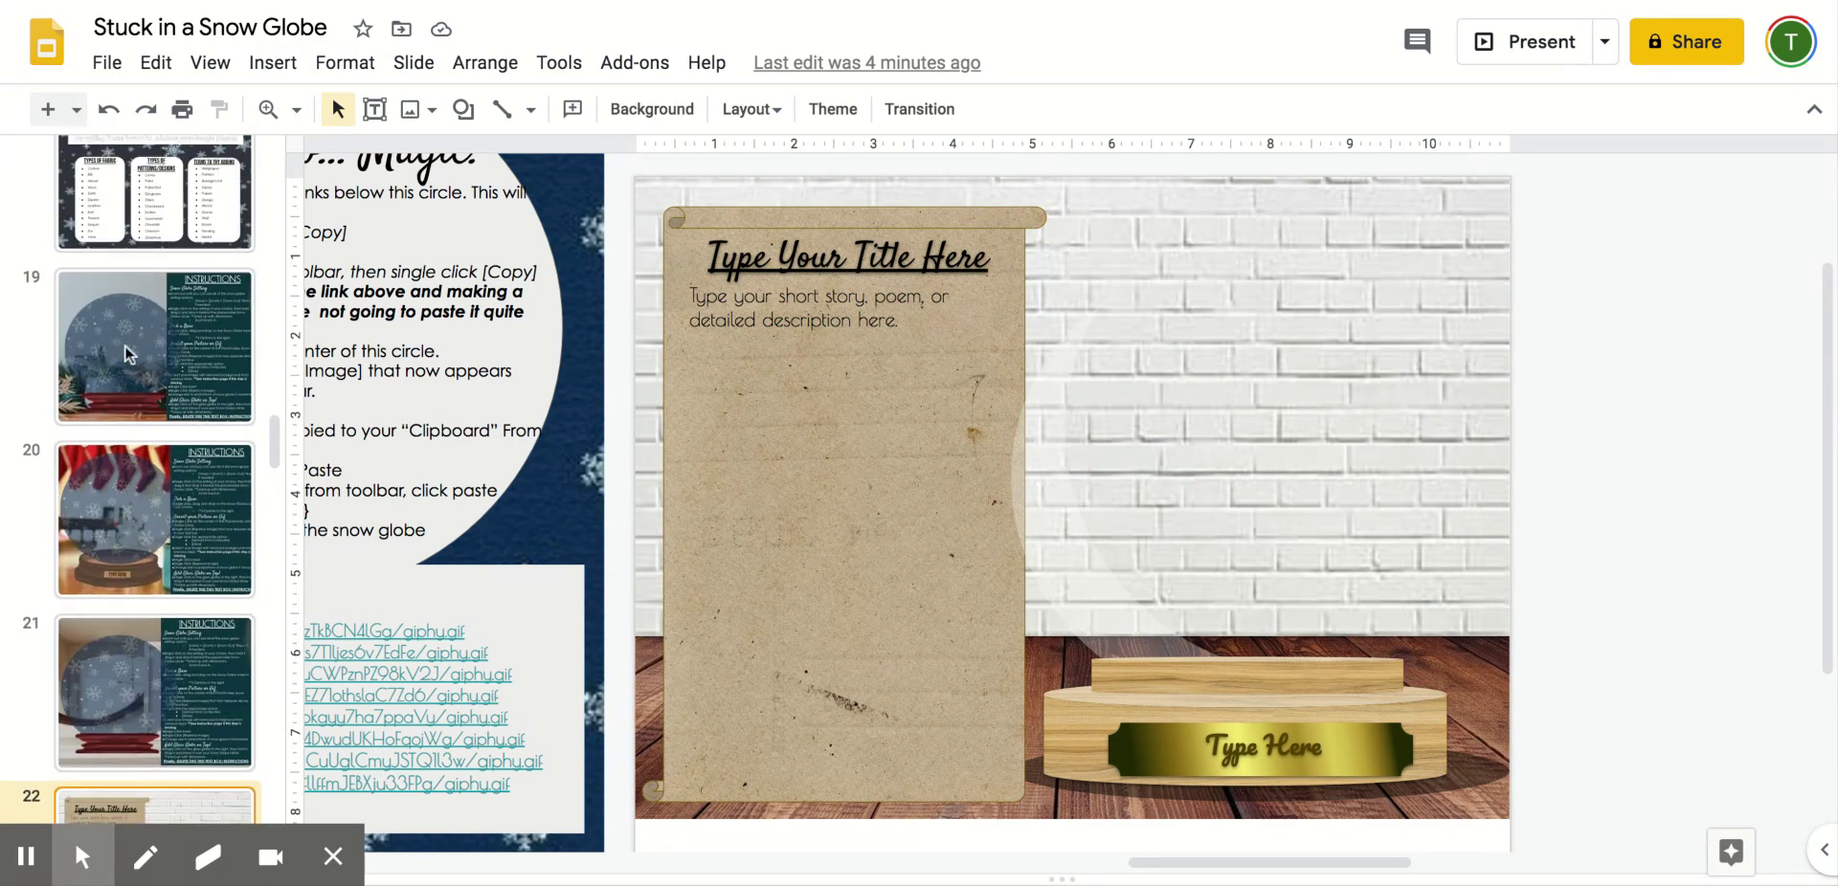
click(110, 290)
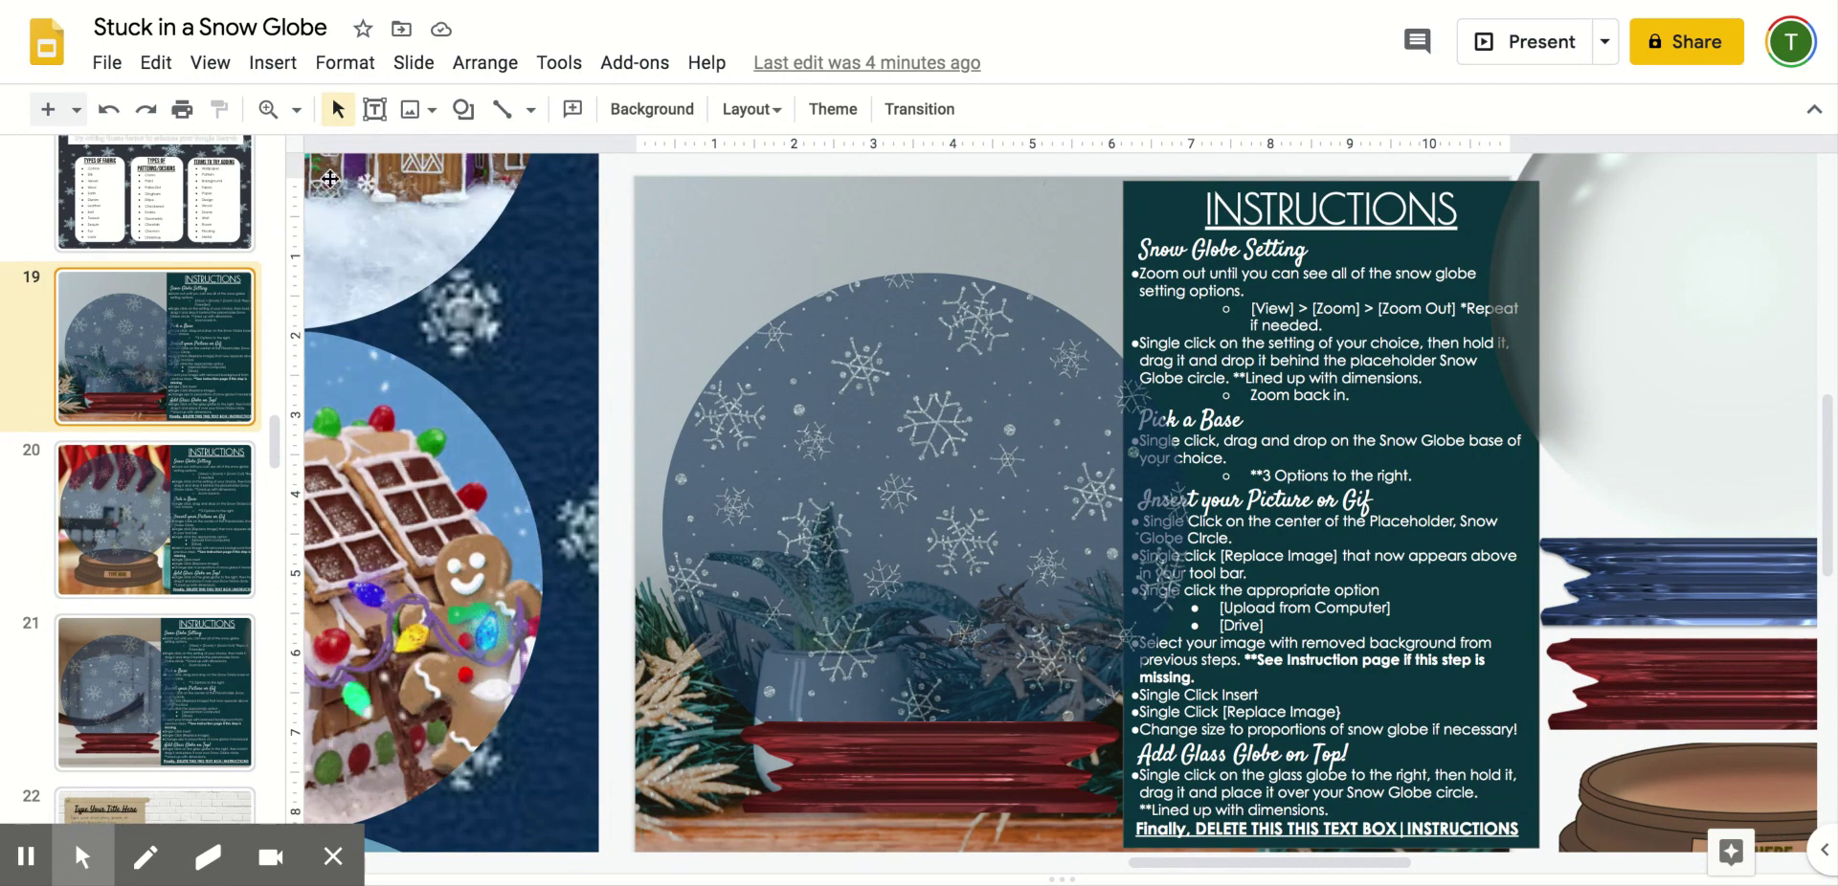
Zoom out twice to reveal the setting circles around the slide.
click(298, 110)
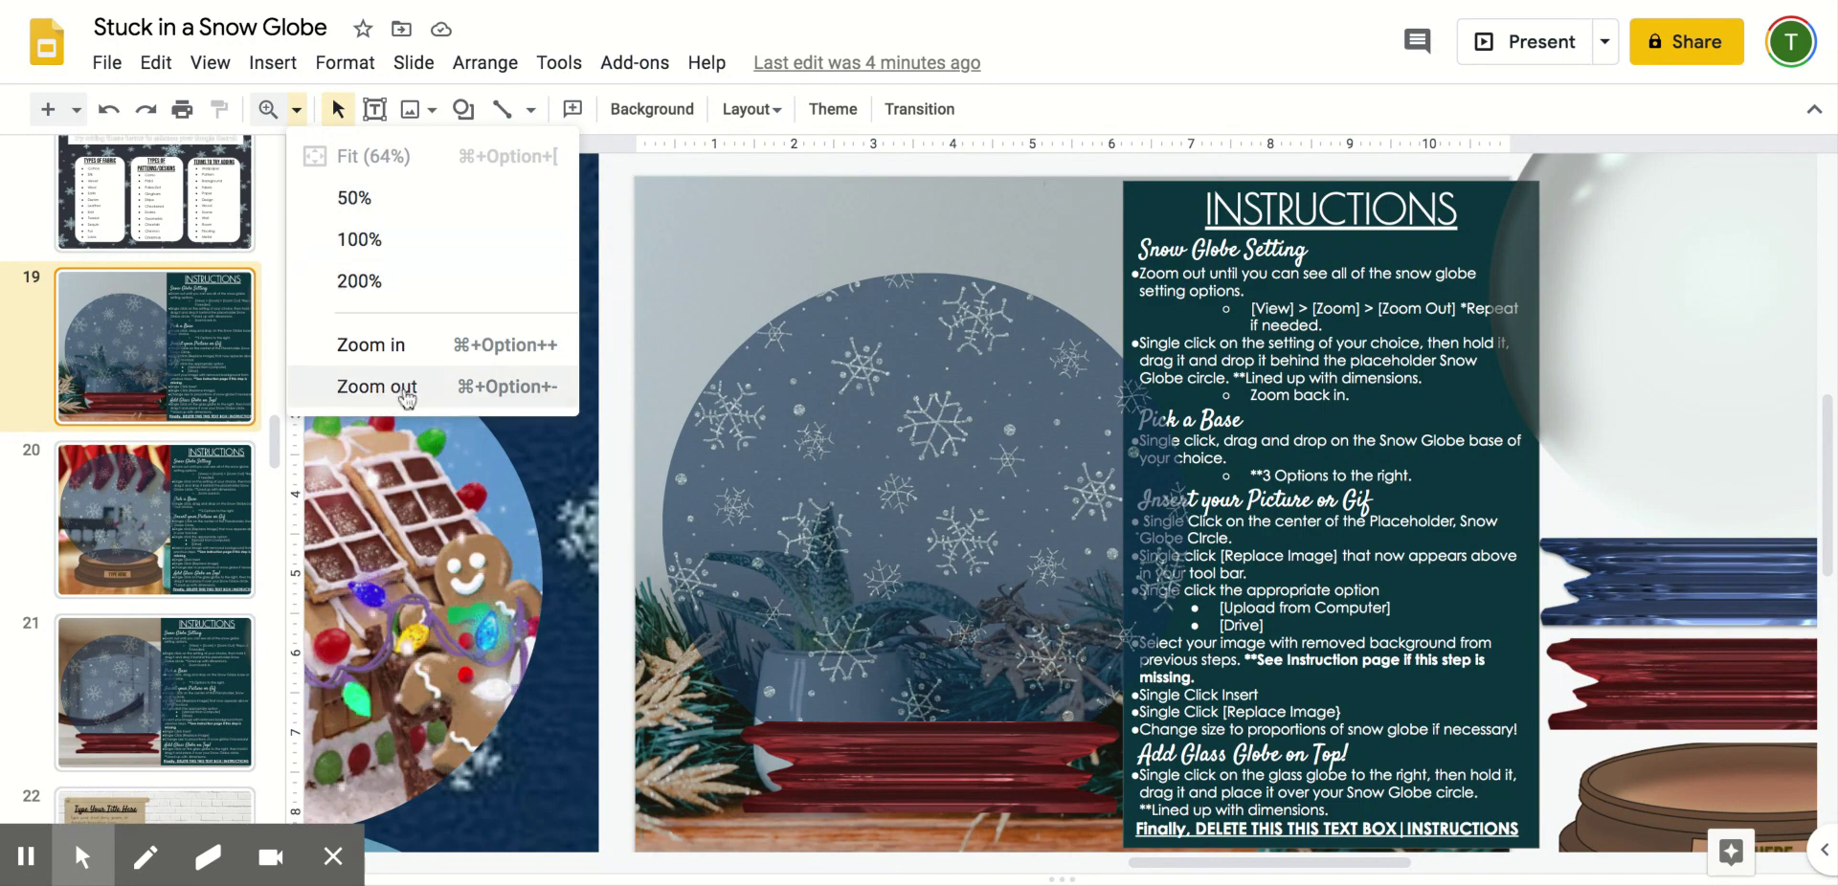
click(364, 386)
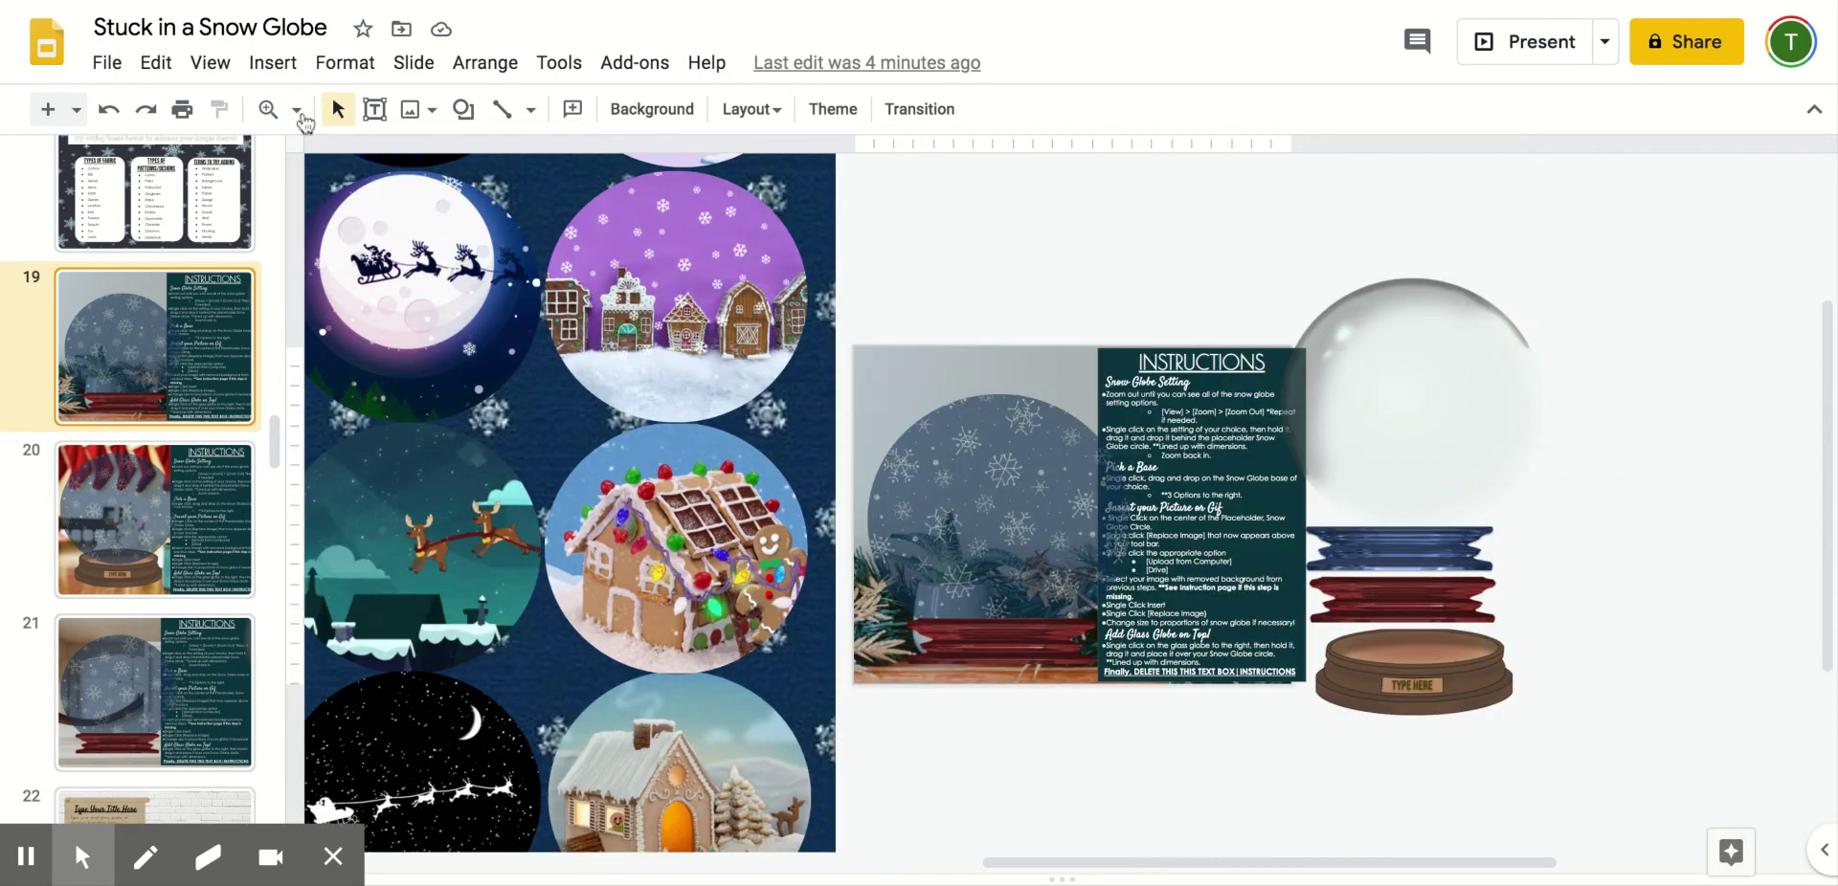
click(298, 110)
click(411, 389)
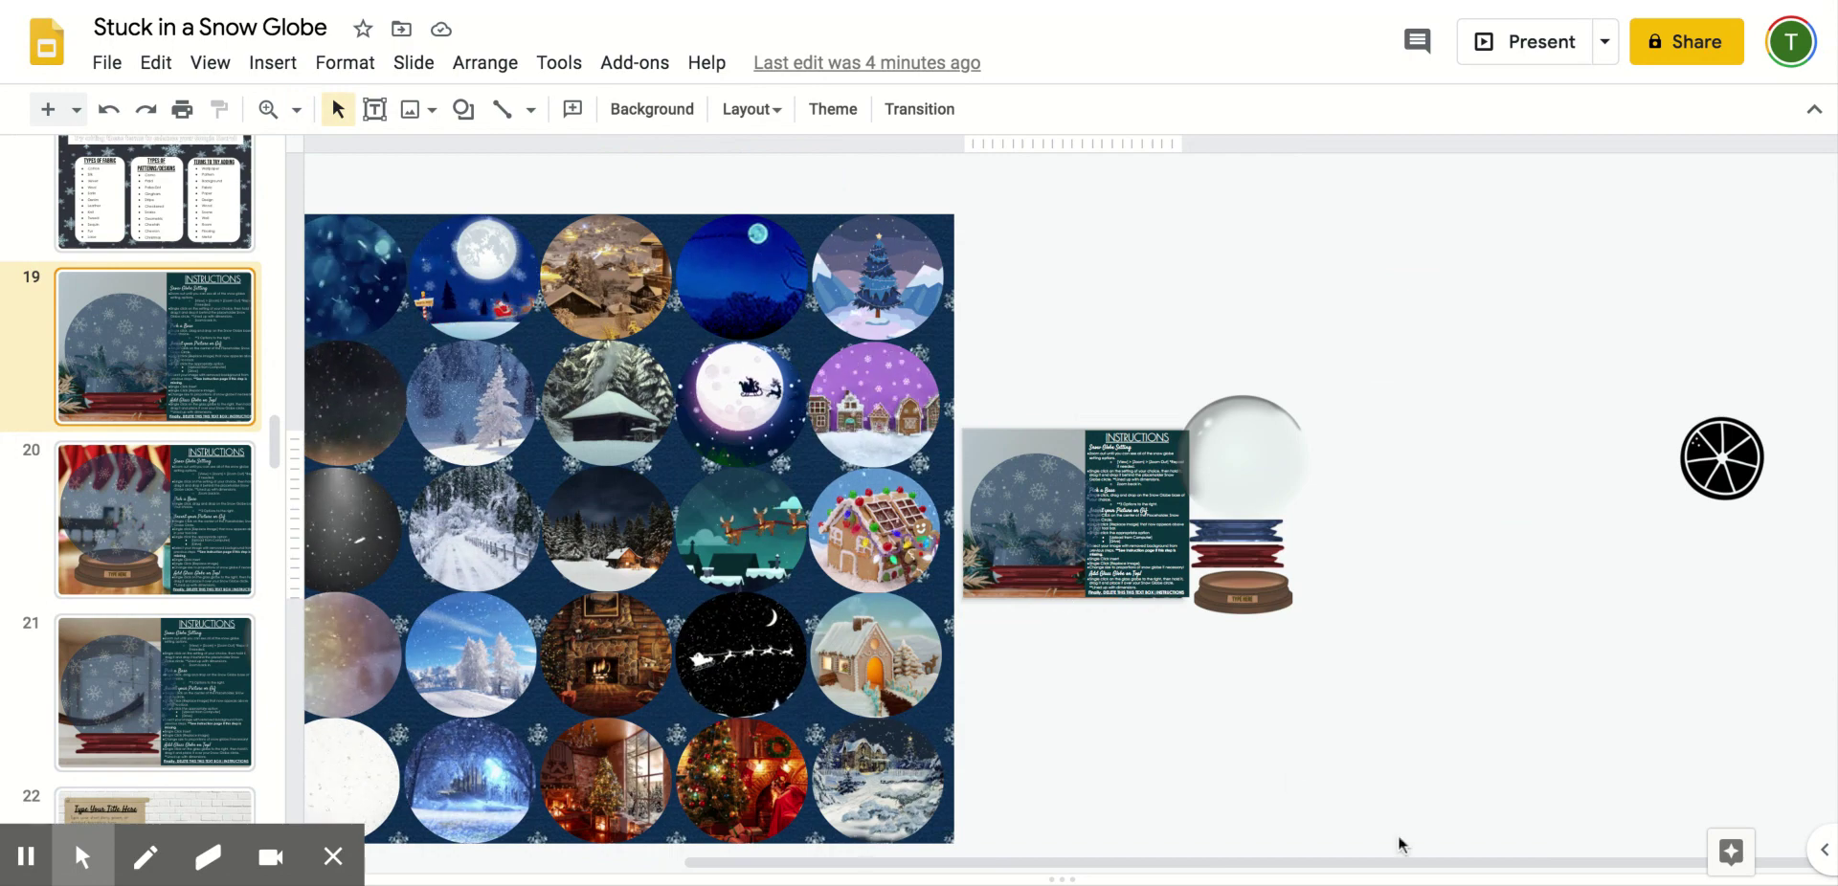
Drag the snowy-tree circle onto the globe placeholder on slide 19.
click(1434, 864)
scroll(1434, 865, left, 5)
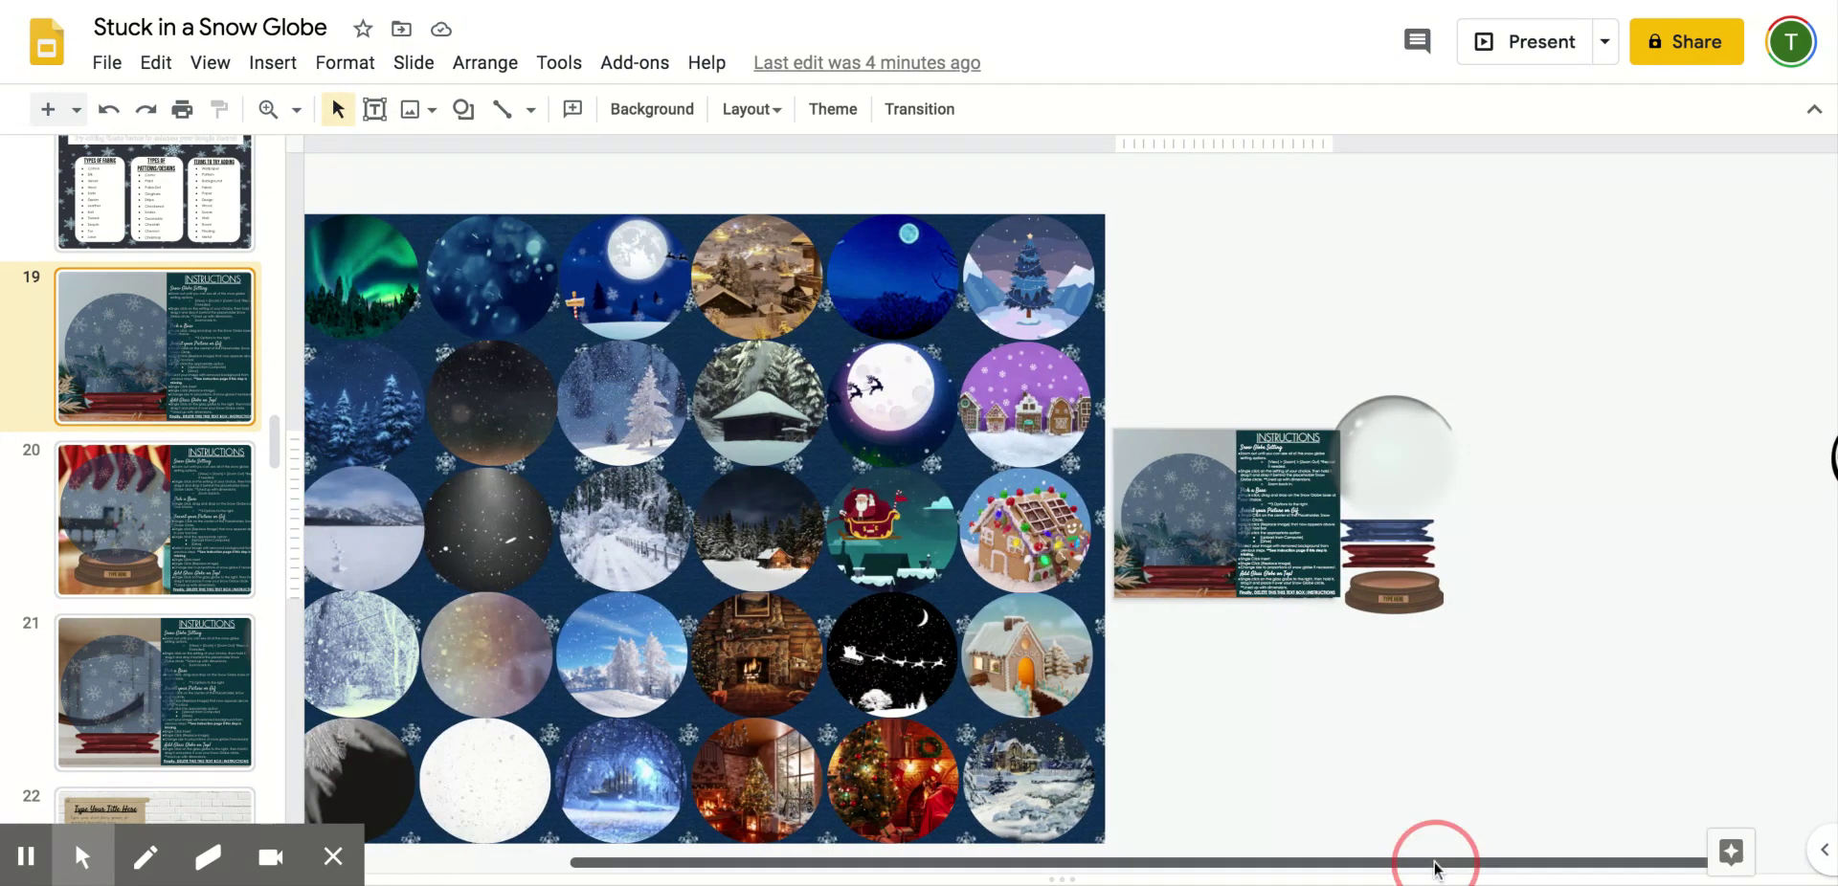
scroll(1434, 861, right, 1)
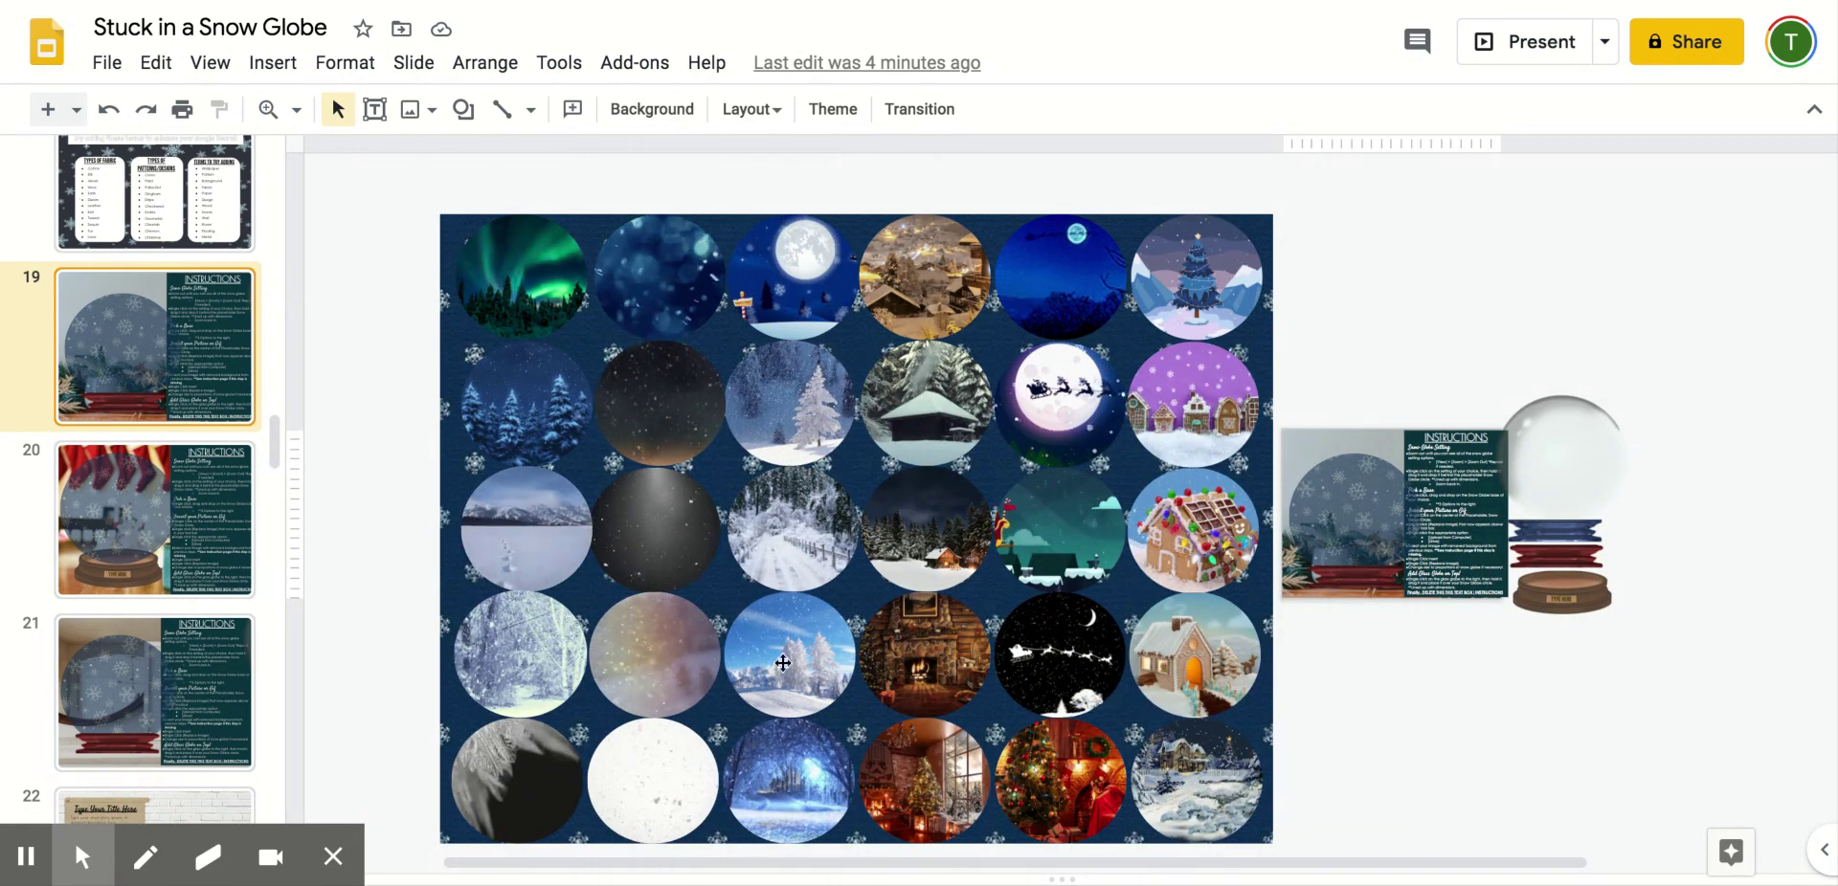
click(794, 406)
drag(1189, 427, 1354, 517)
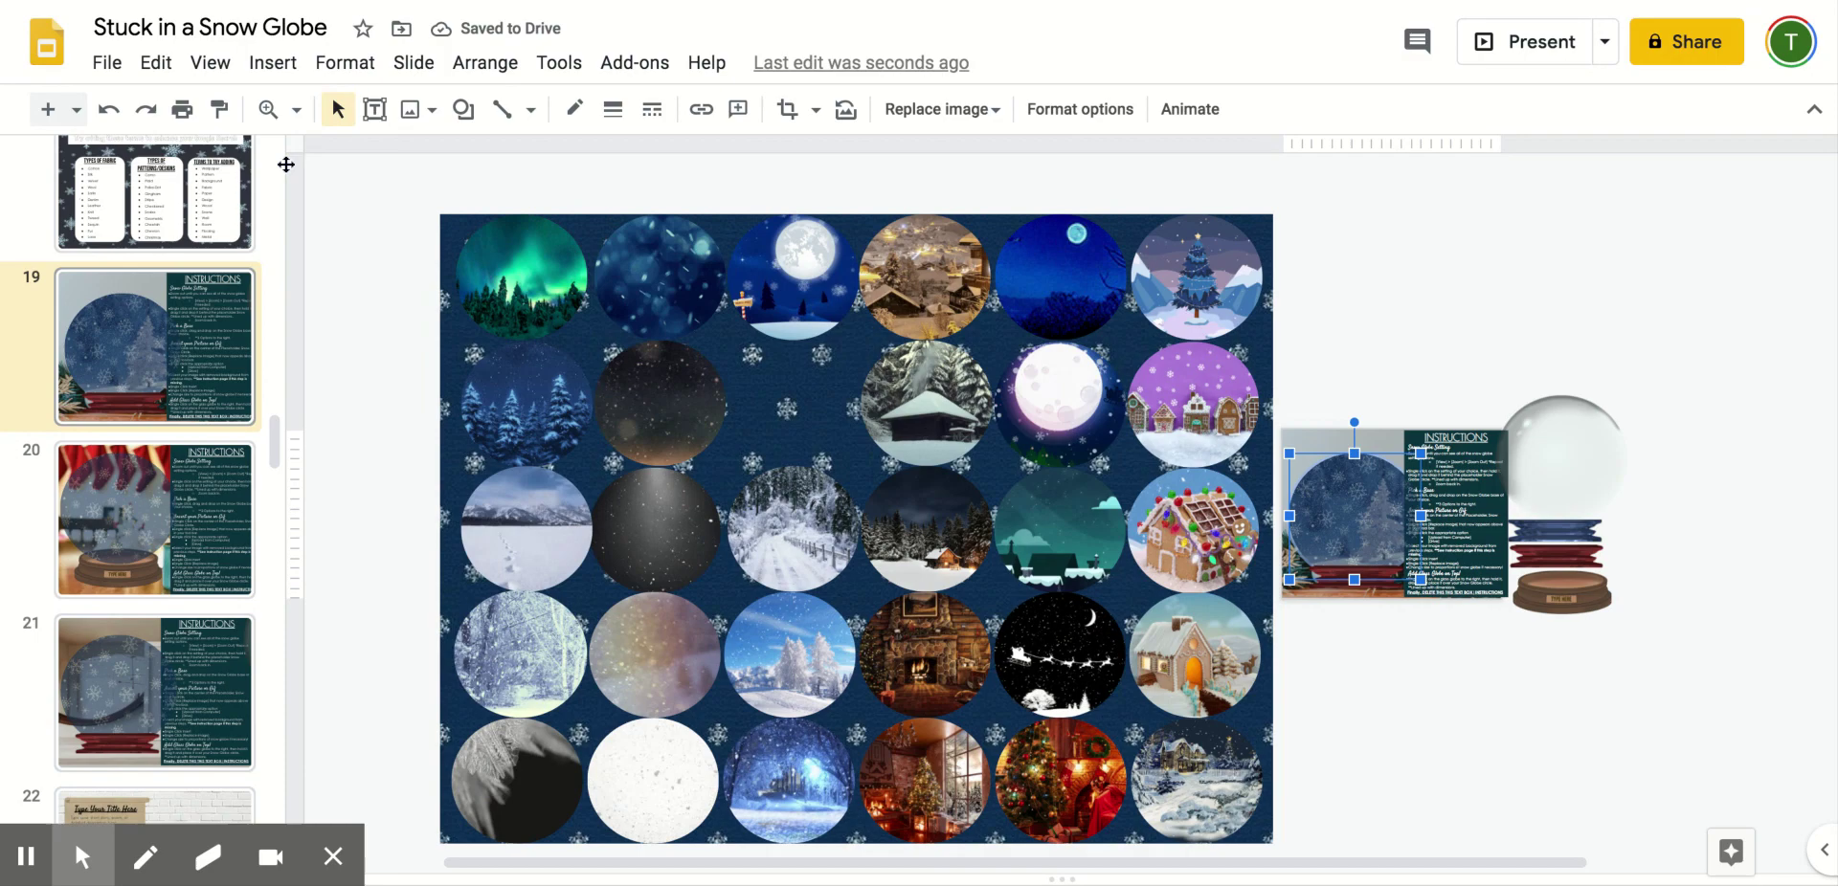
Set the zoom to 100%, then to 50% to see the whole slide.
click(296, 109)
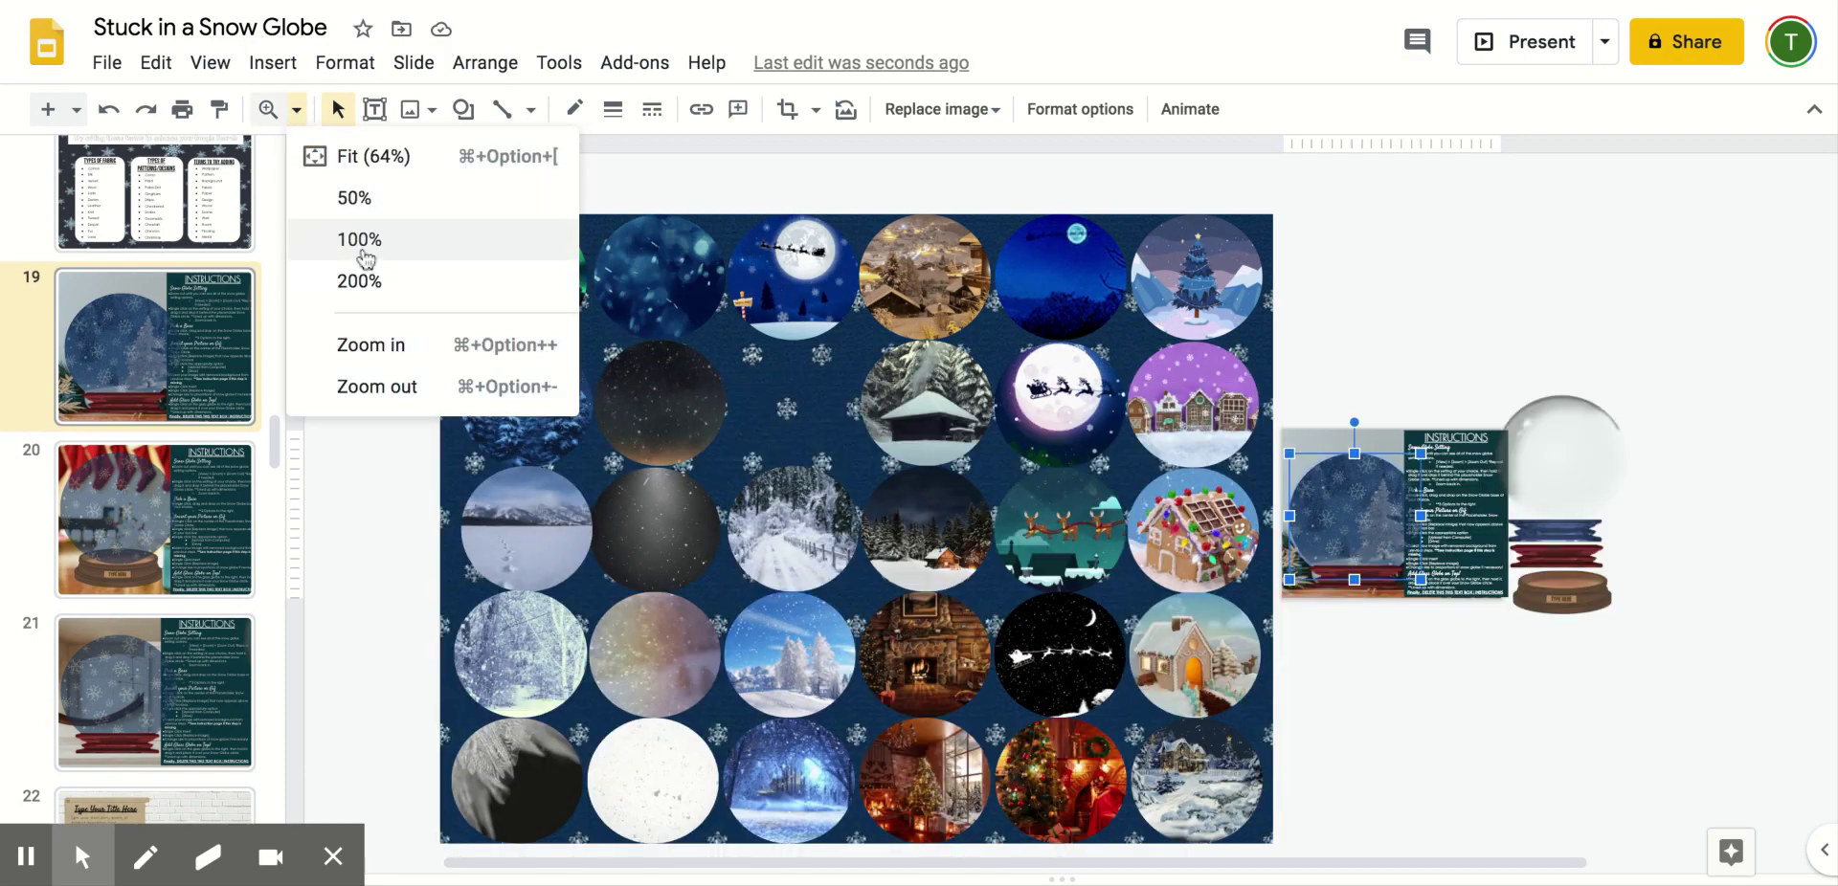
click(363, 251)
scroll(891, 723, right, 5)
scroll(892, 720, right, 10)
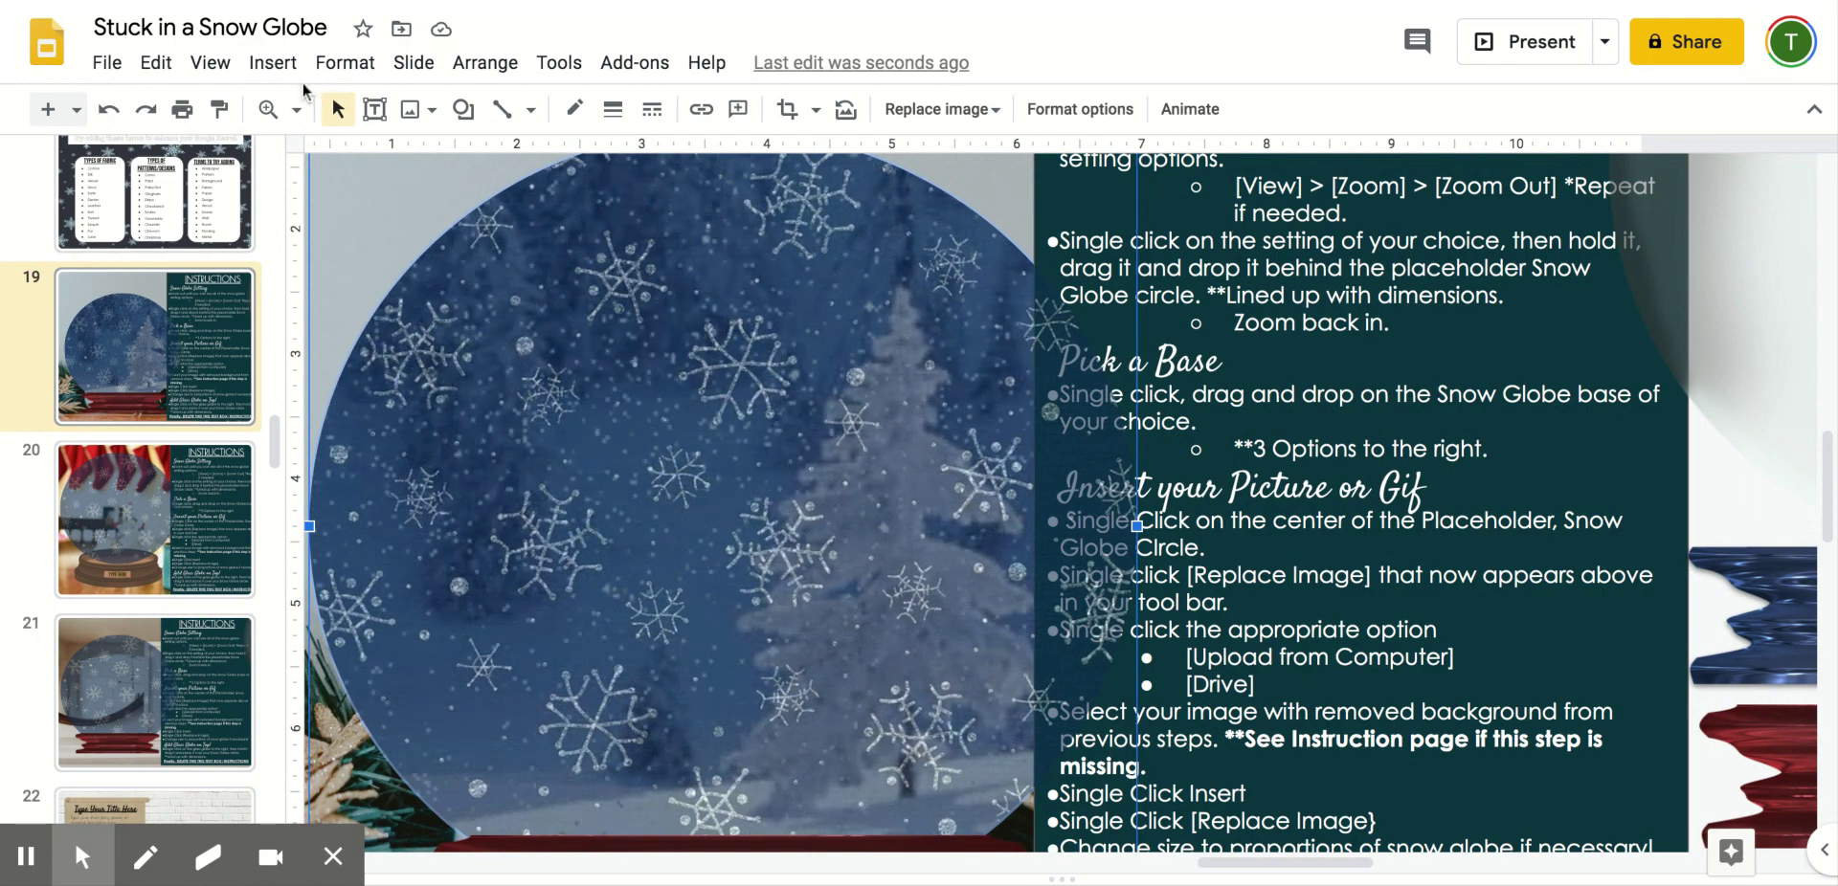
click(296, 109)
click(354, 199)
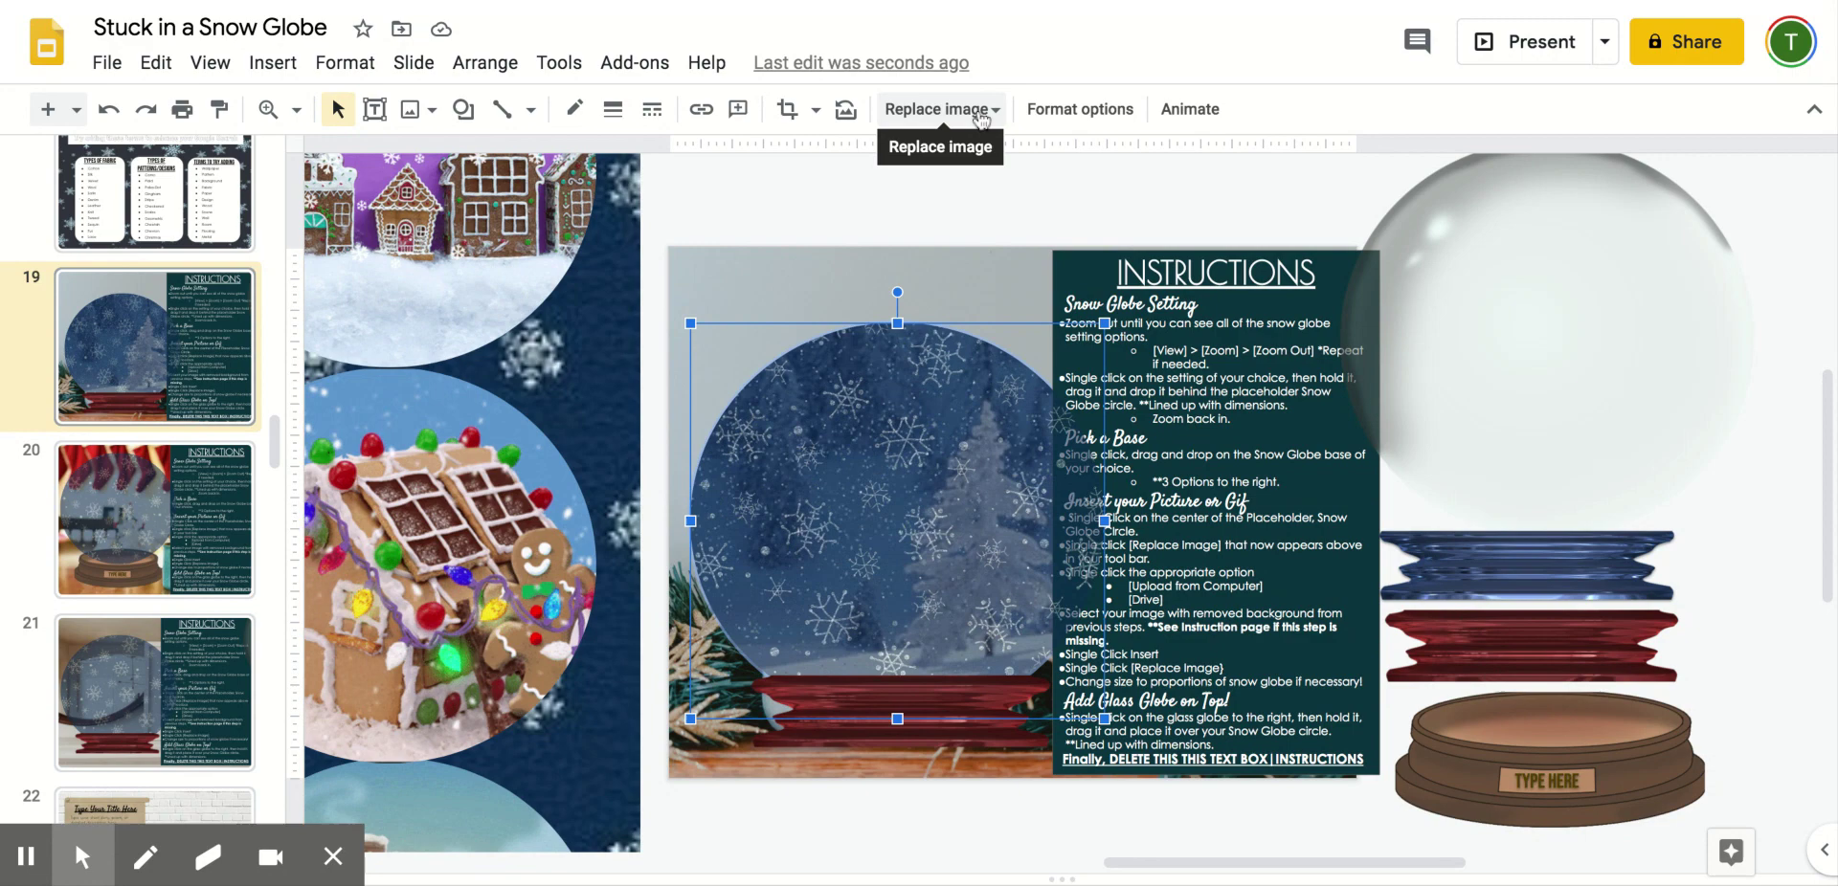
Select the snow-globe placeholder picture and bring up its Replace image choices.
click(968, 196)
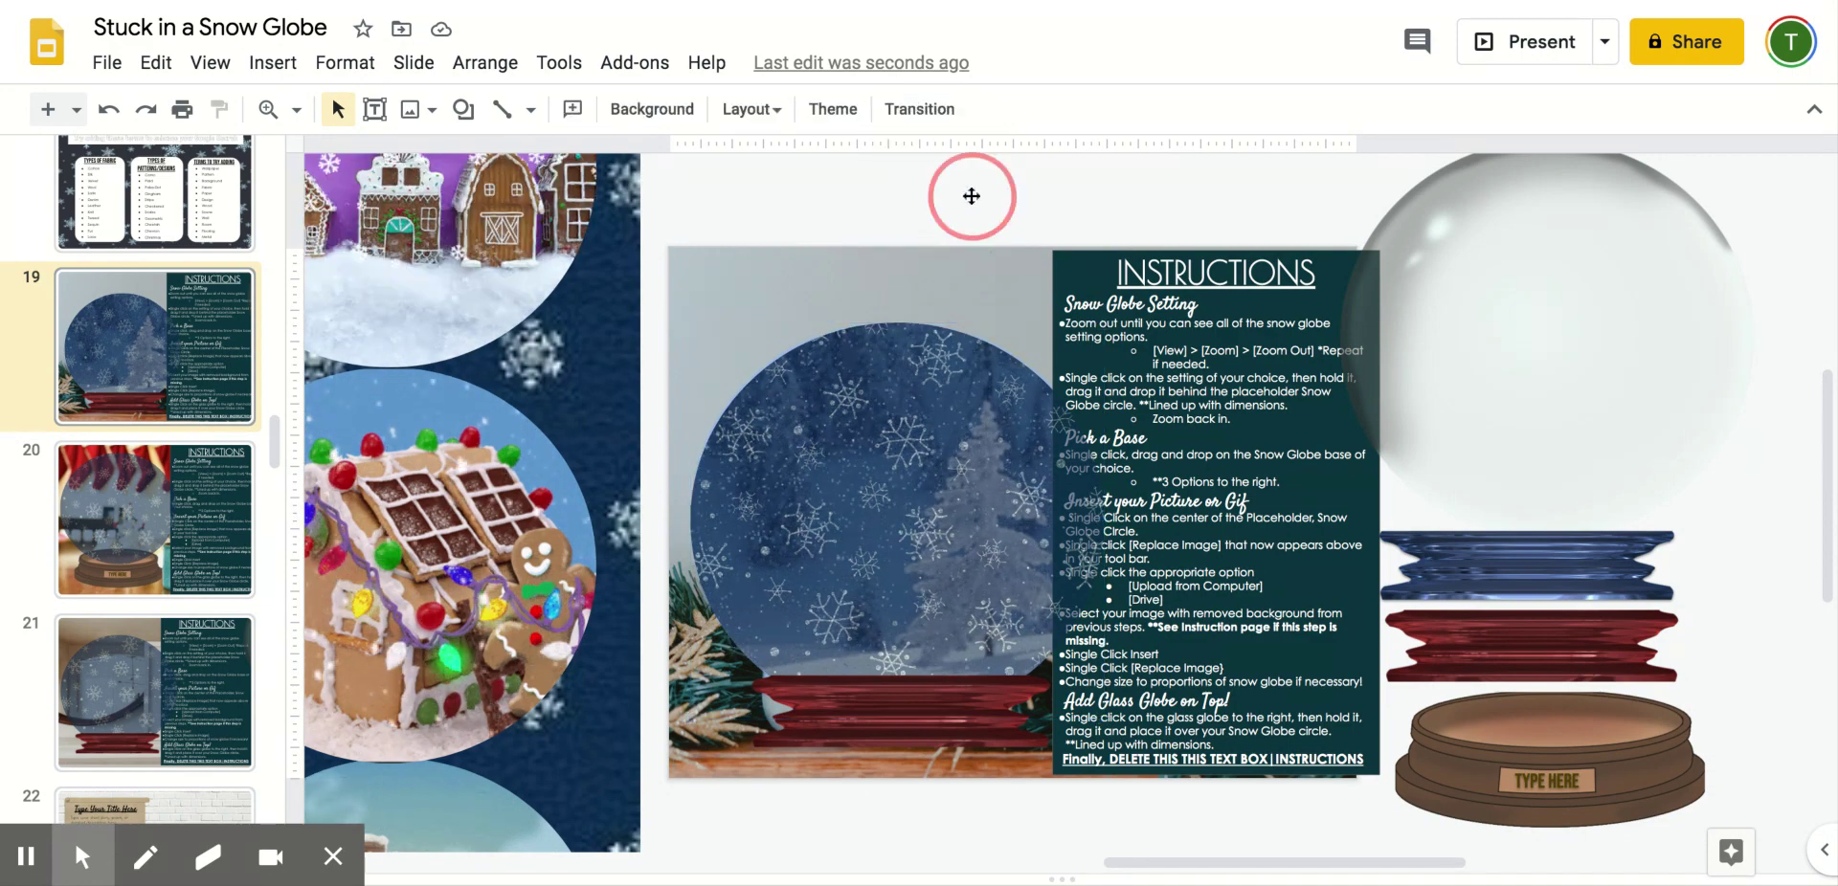
click(892, 479)
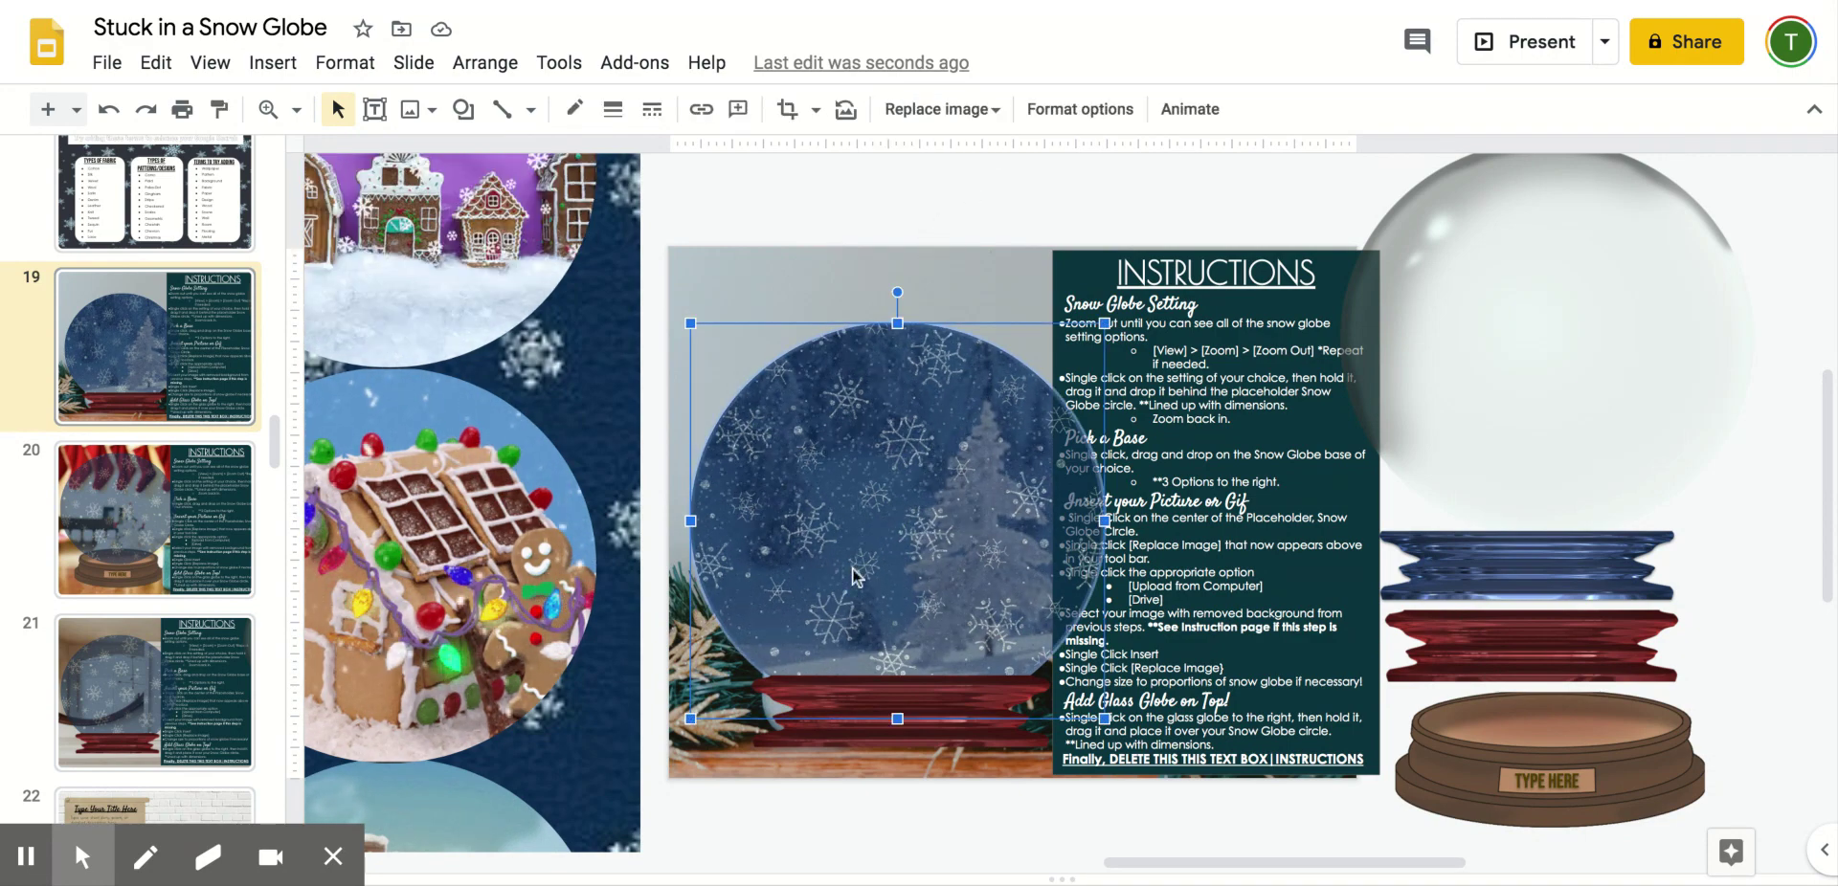
click(958, 111)
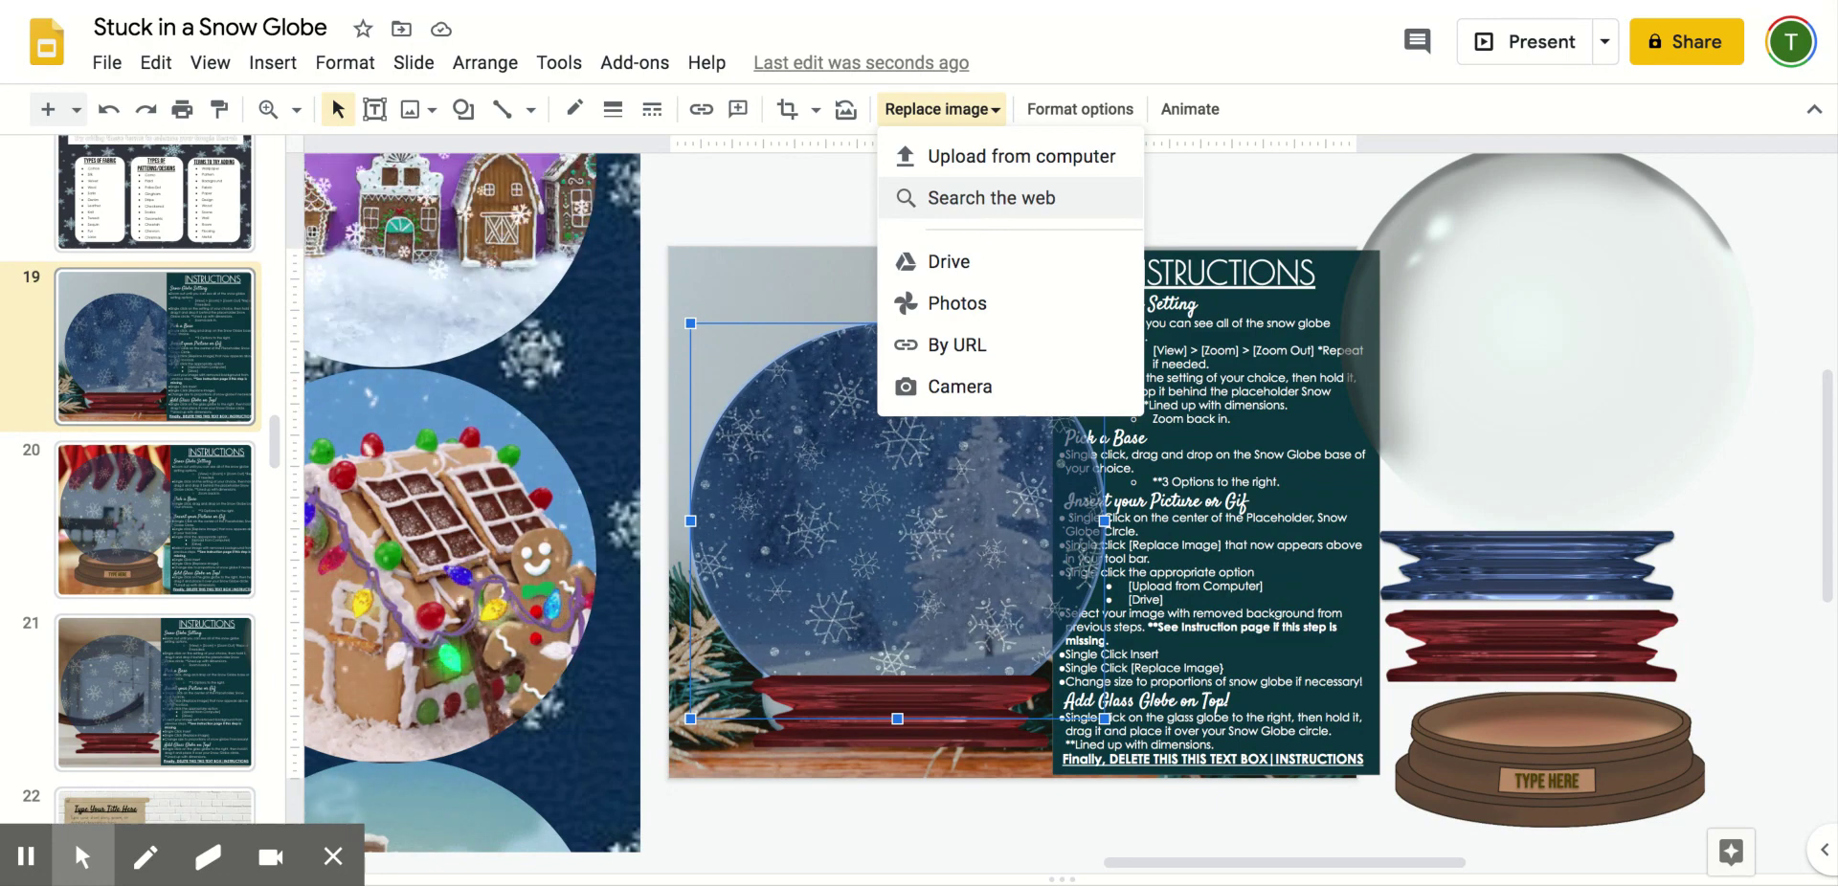
Upload the user's photo from the computer and shrink it from two corners to fit the globe.
click(976, 167)
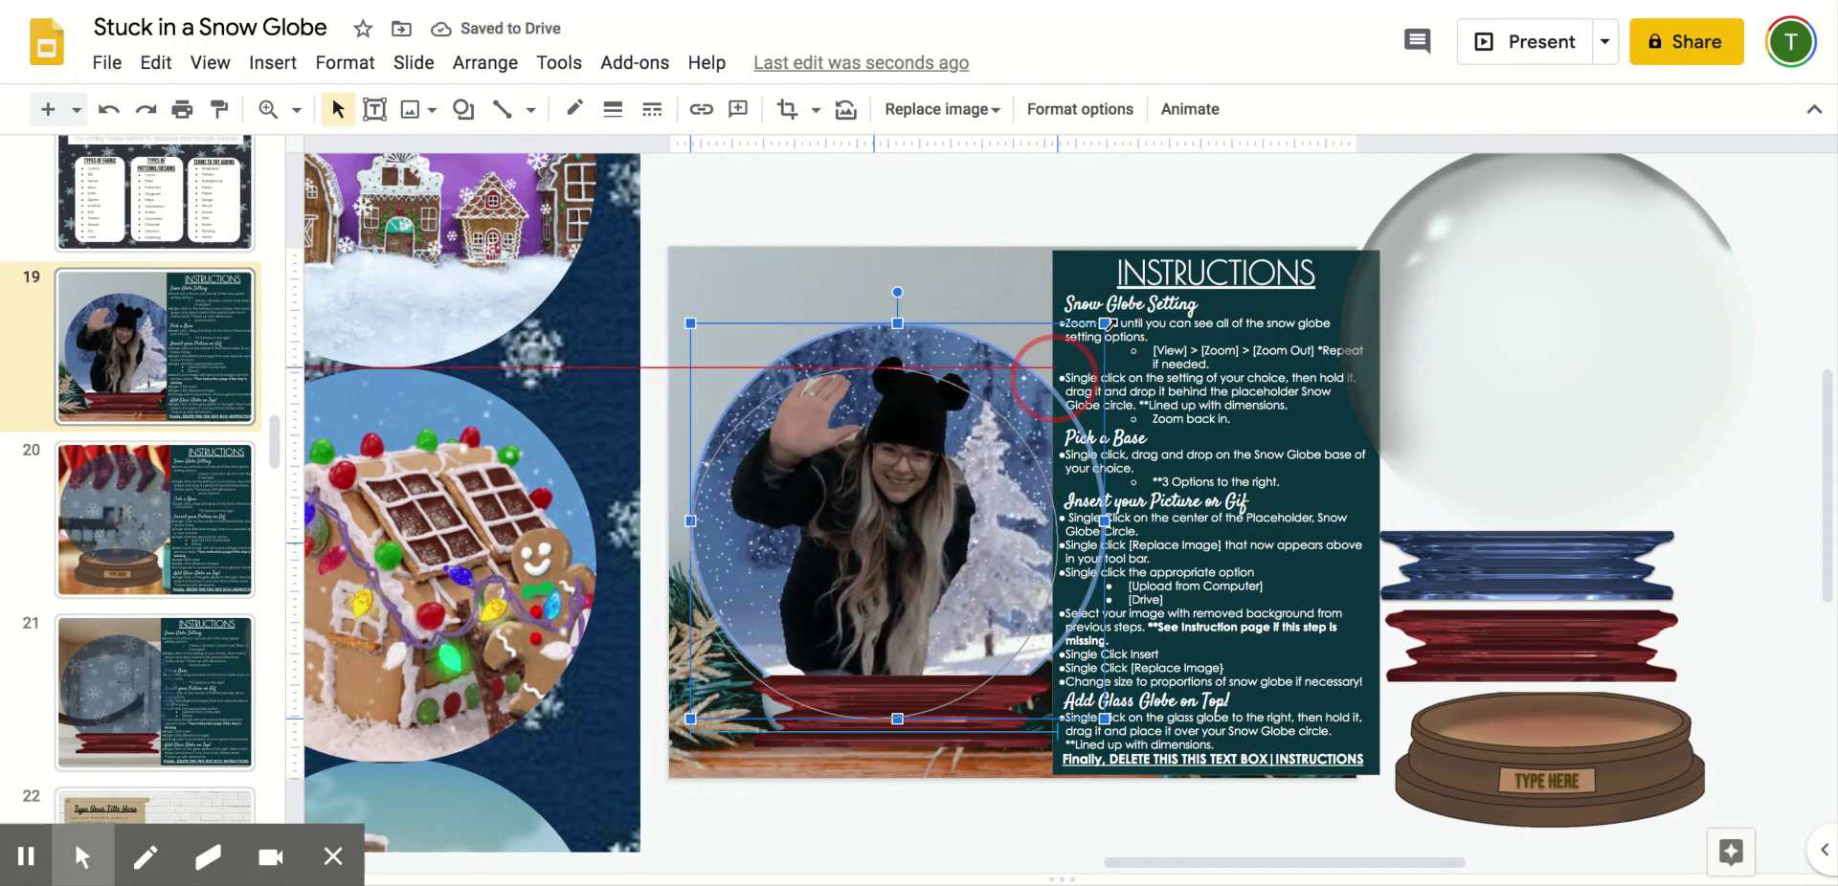
drag(1104, 324, 1030, 396)
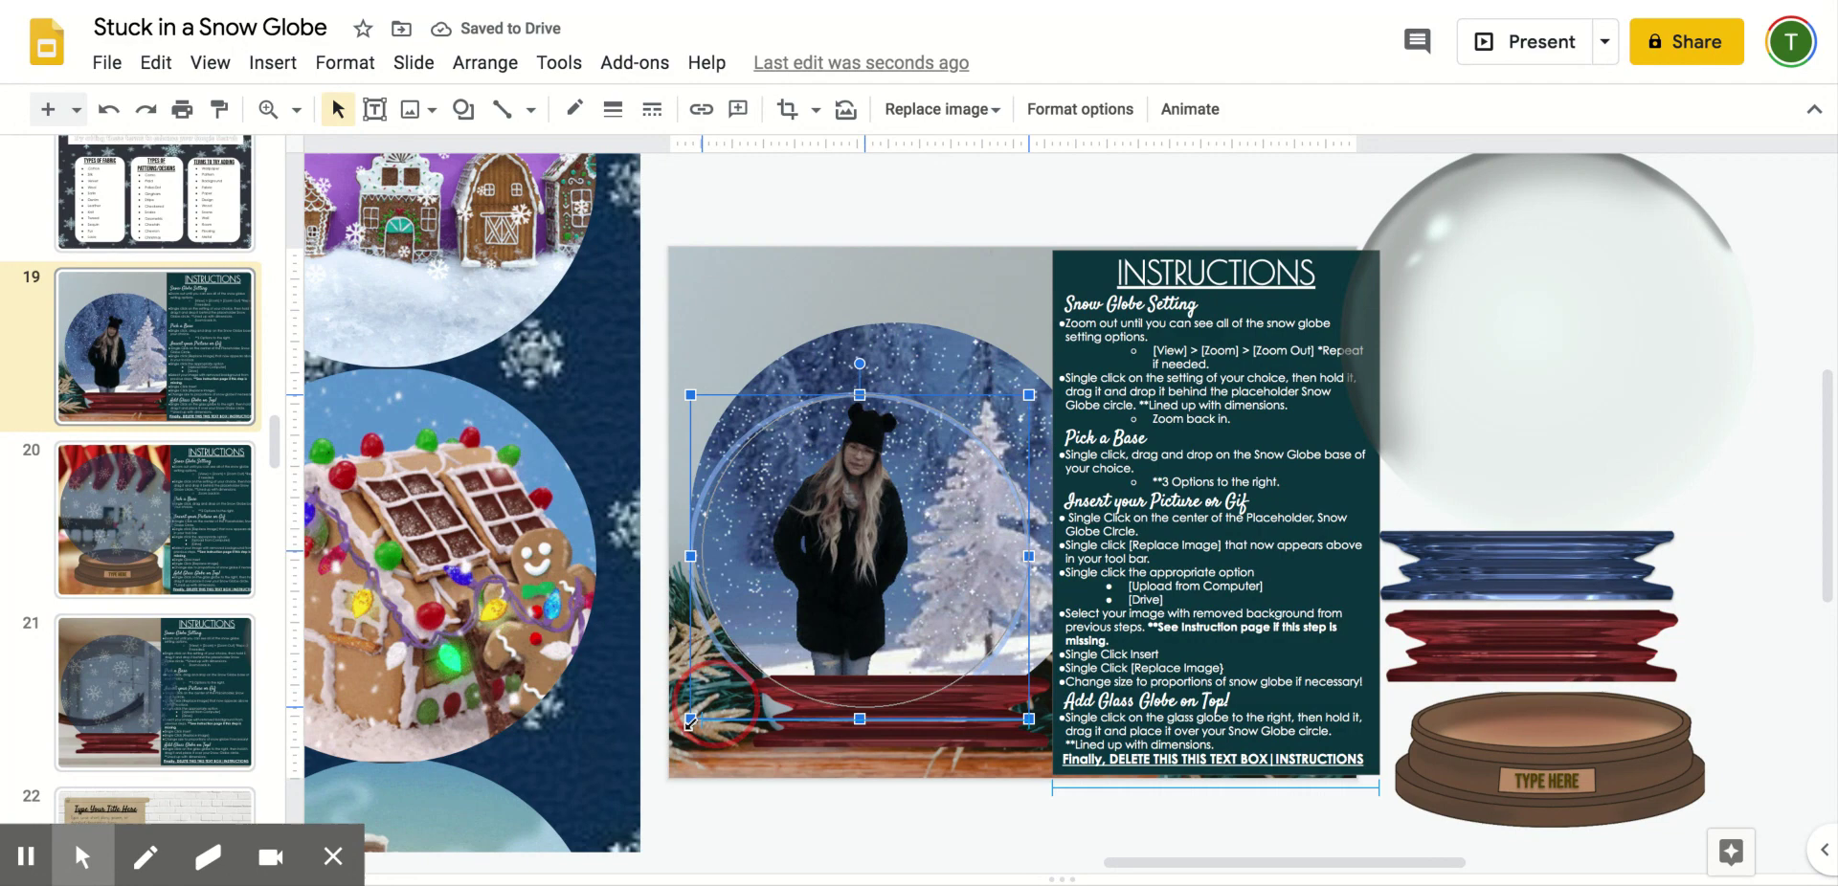
drag(691, 719, 732, 682)
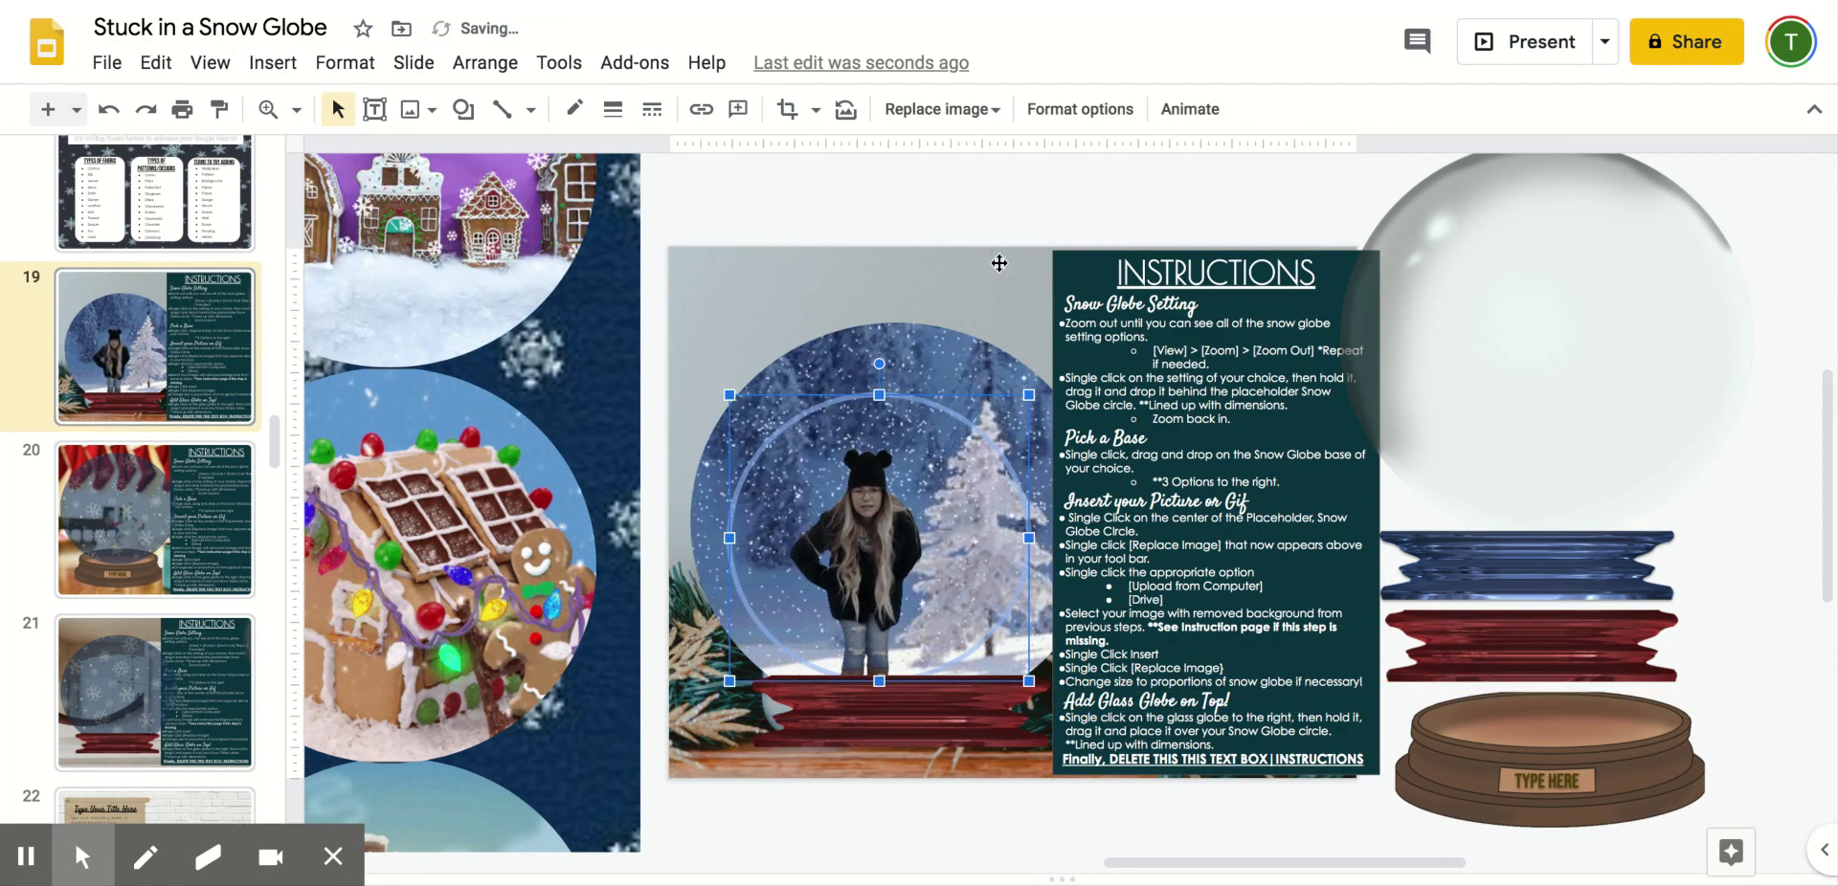
click(1113, 210)
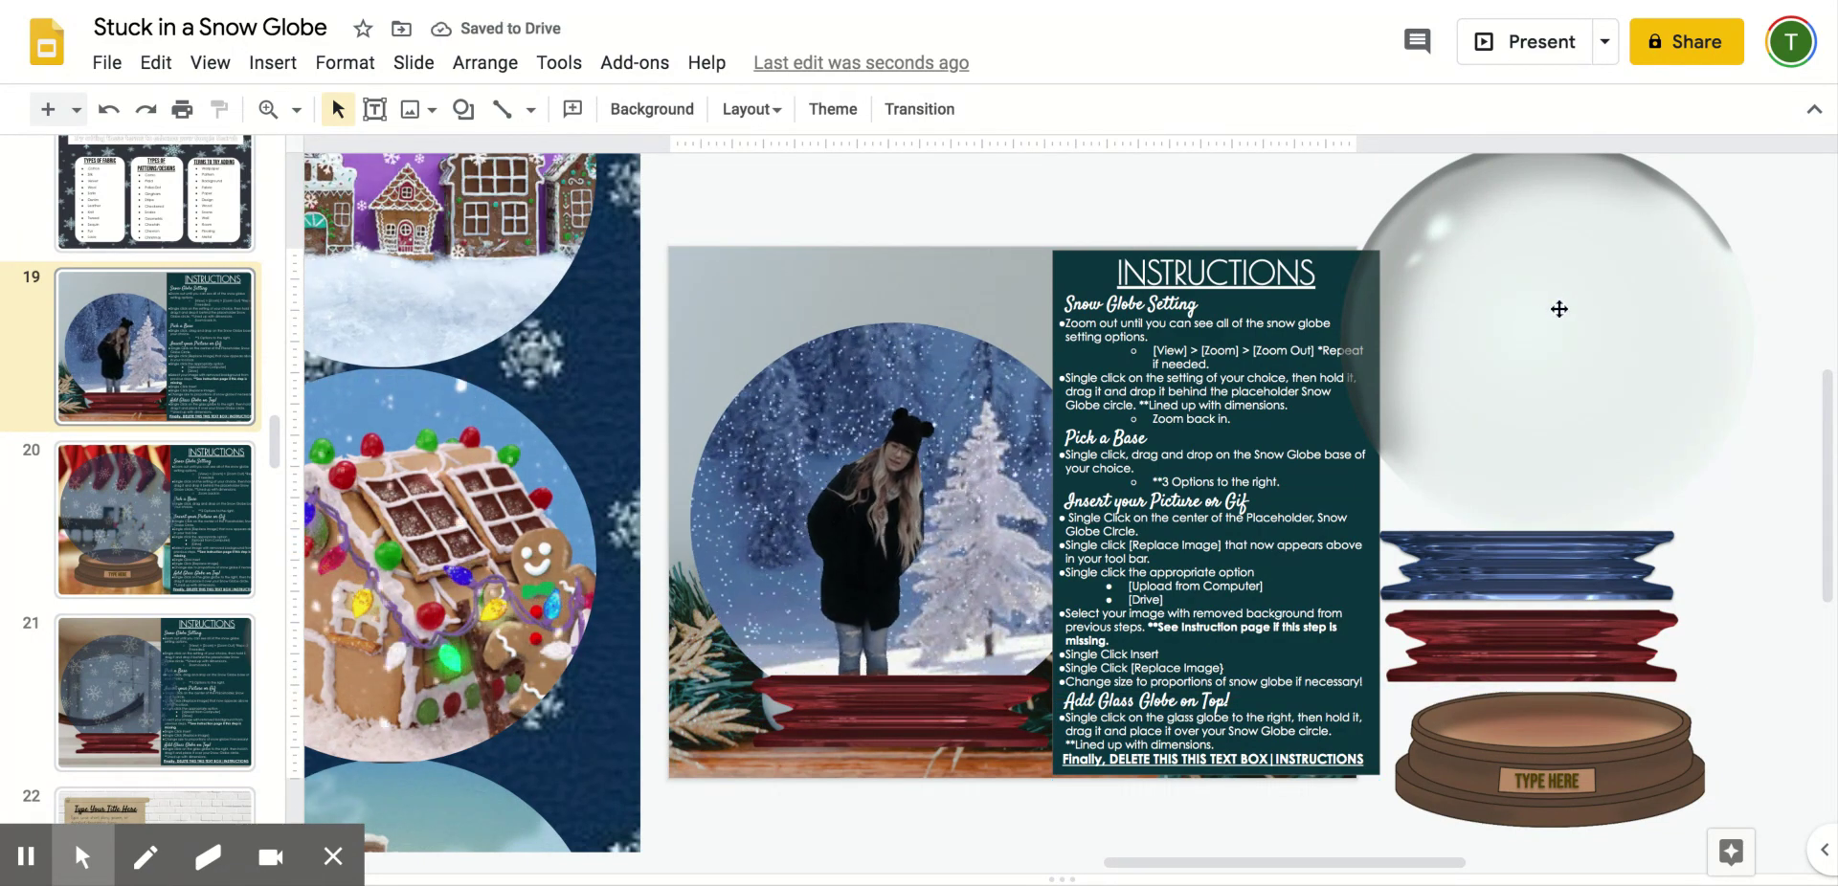
Replace the red base with the blue base and align the glass globe over the photo.
drag(908, 705, 1638, 475)
drag(1541, 571, 903, 723)
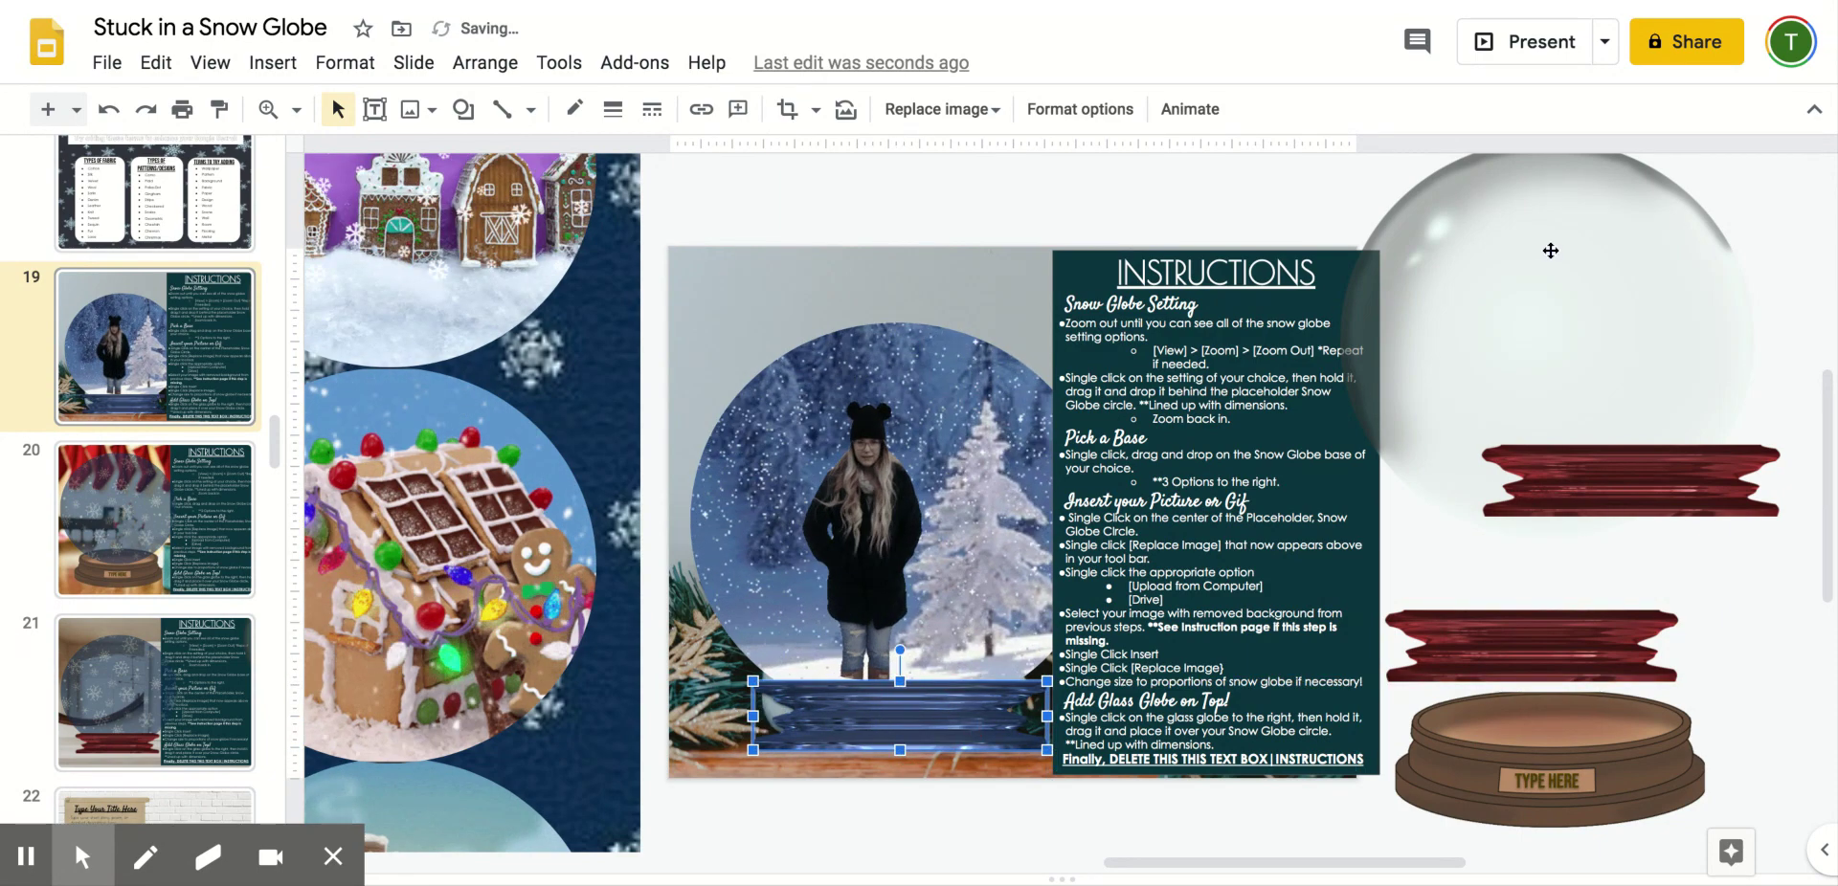
drag(1551, 251, 909, 435)
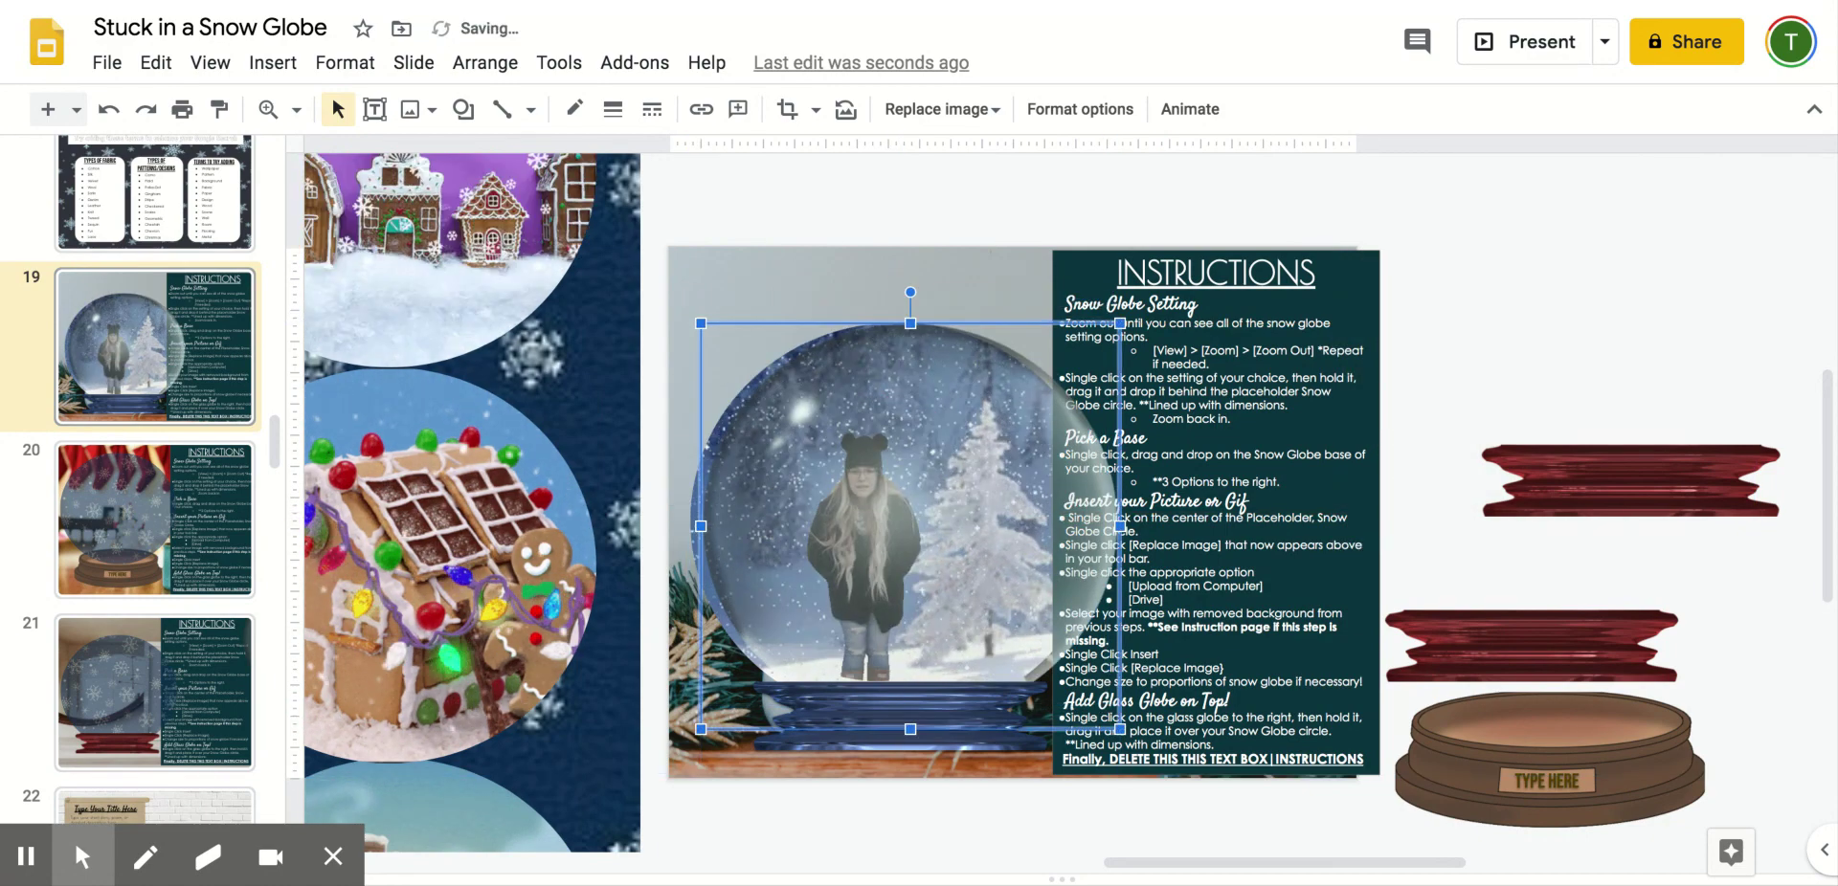
key(Left)
key(Left)
key(Left)
key(Left)
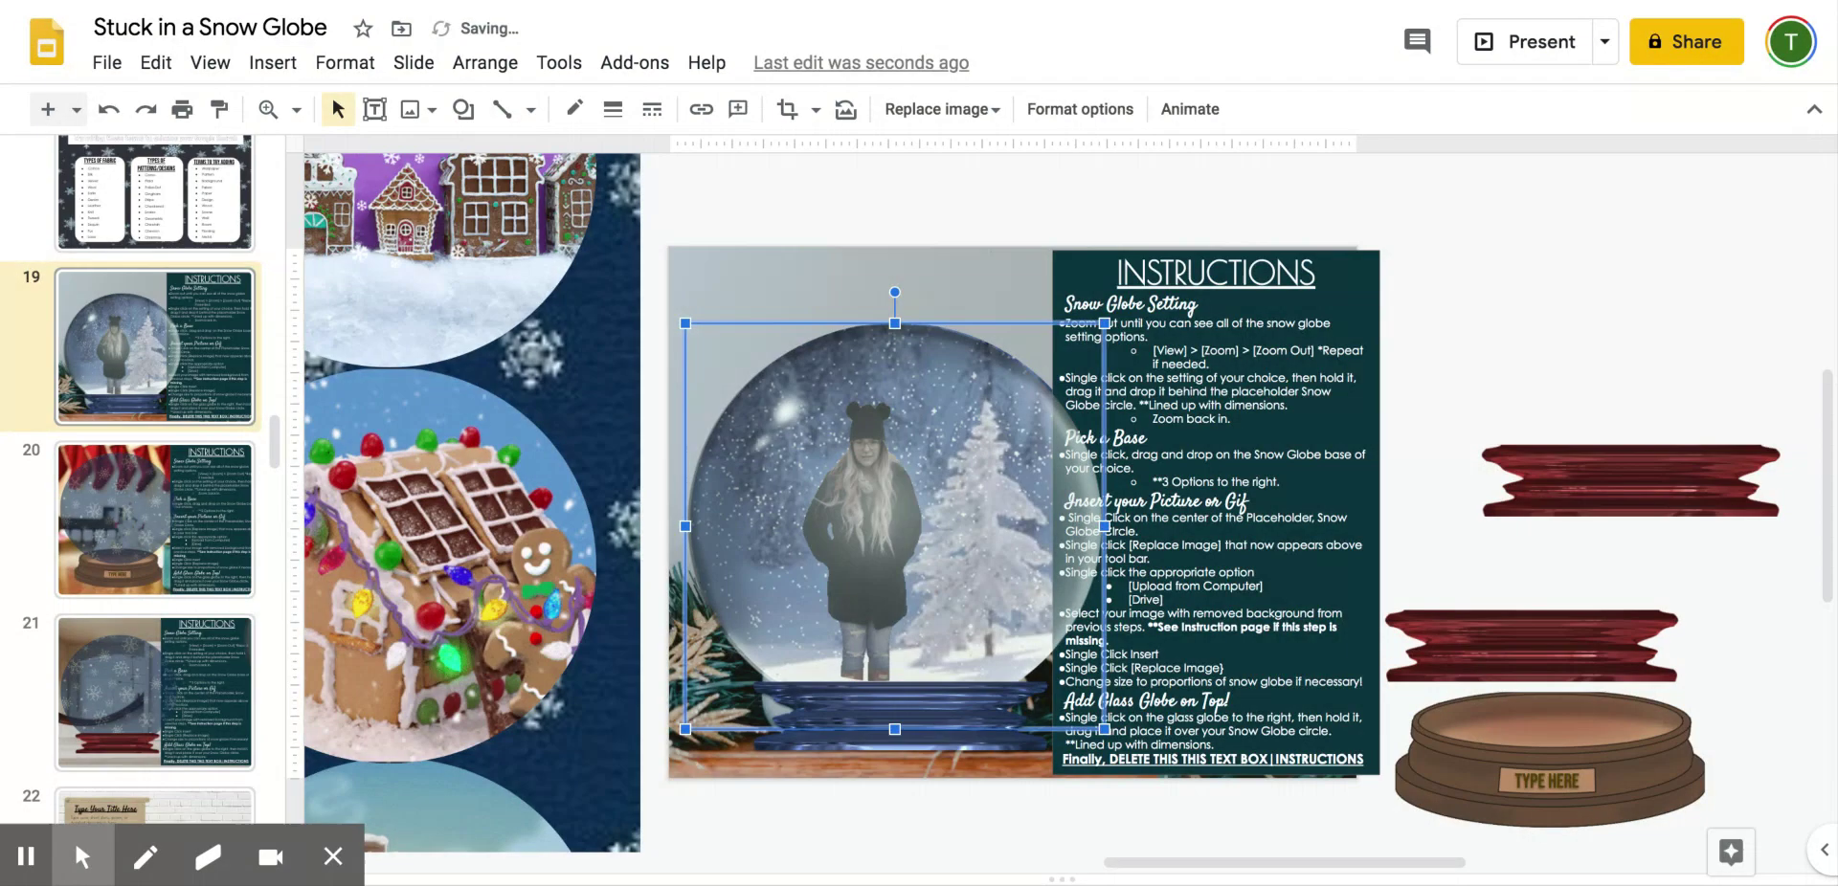
click(1533, 250)
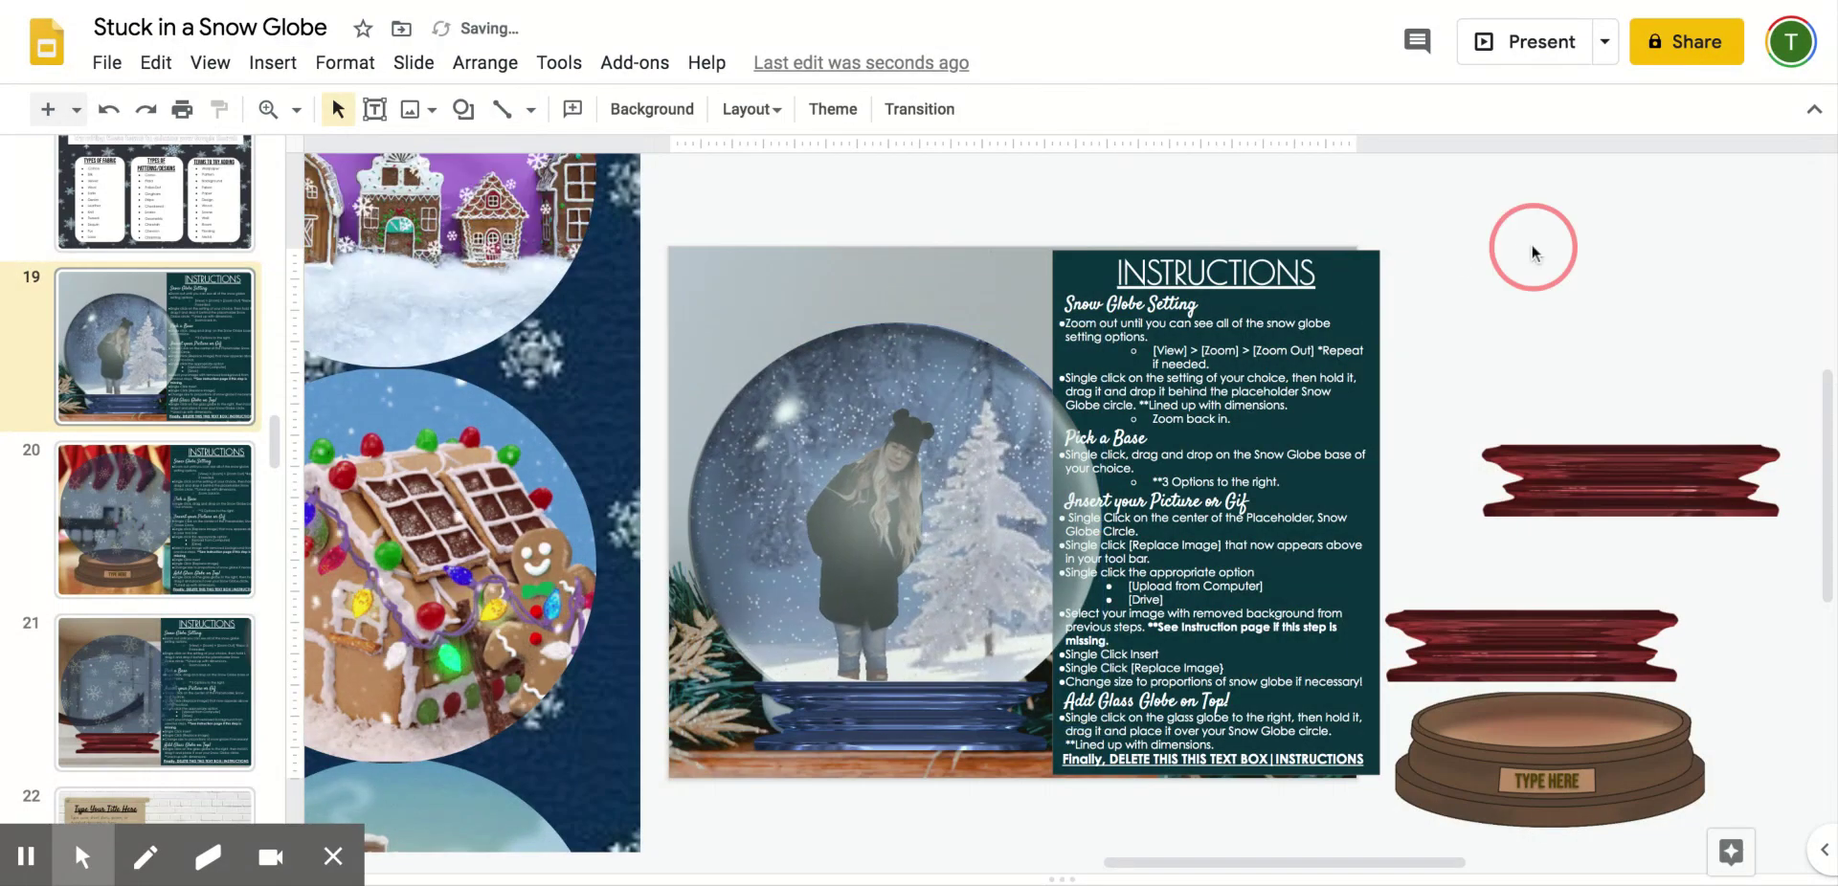
Delete the INSTRUCTIONS text box and the story description text box.
click(1337, 279)
click(1368, 253)
key(Delete)
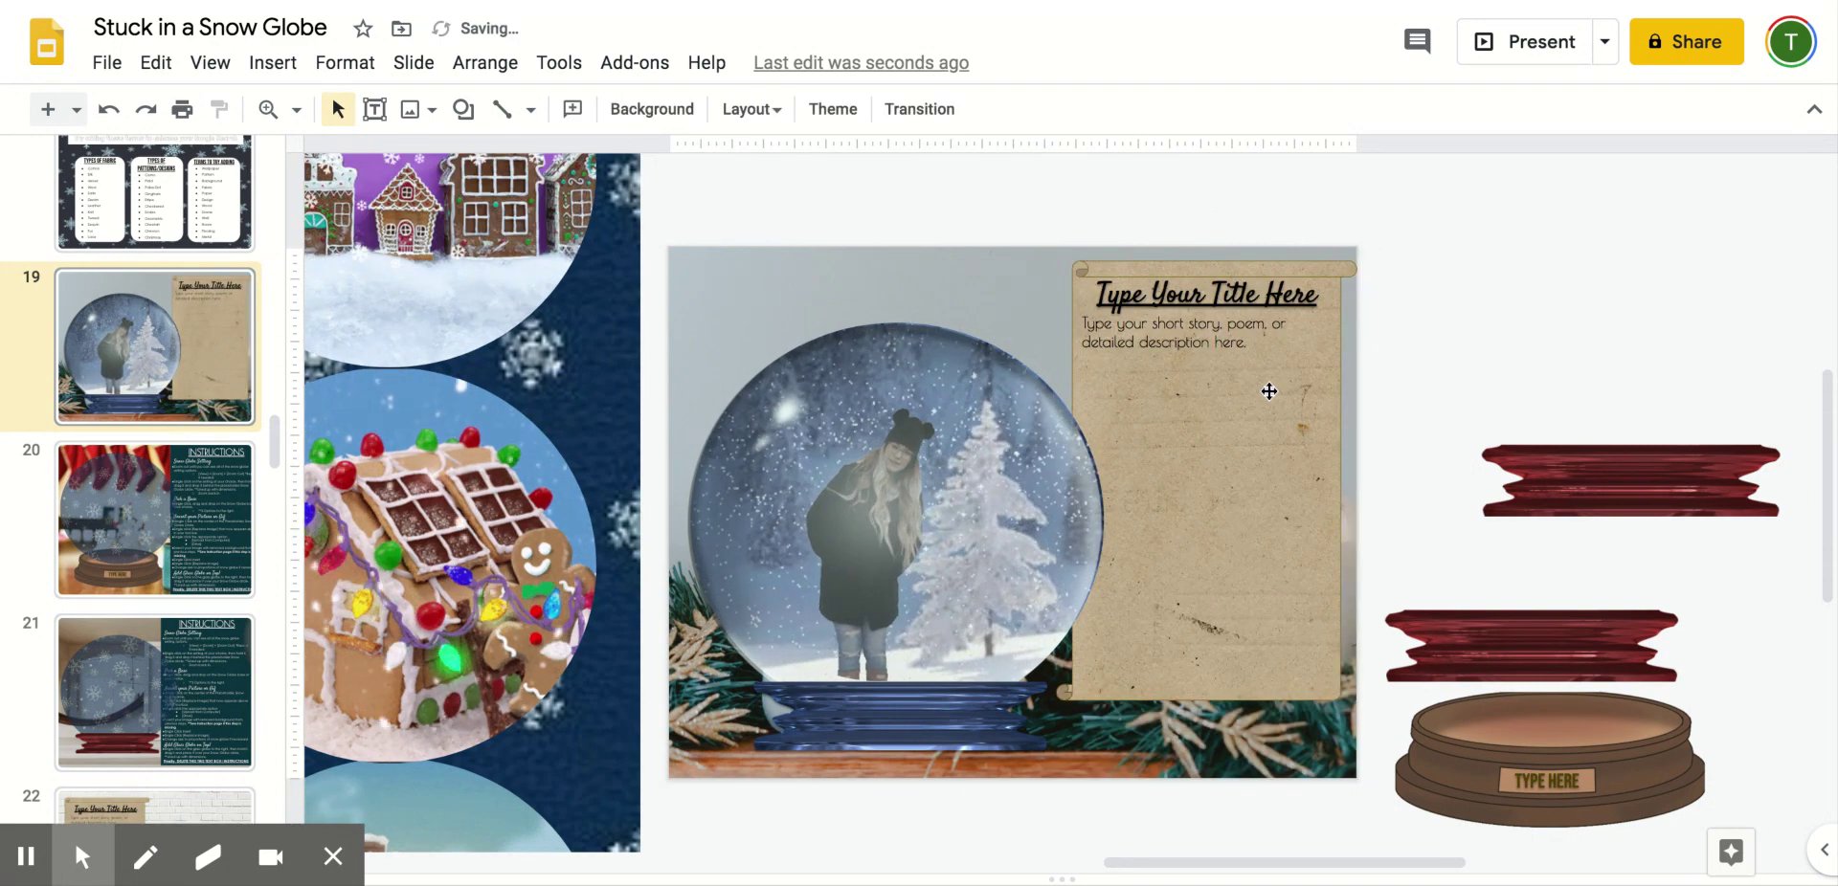
click(1229, 343)
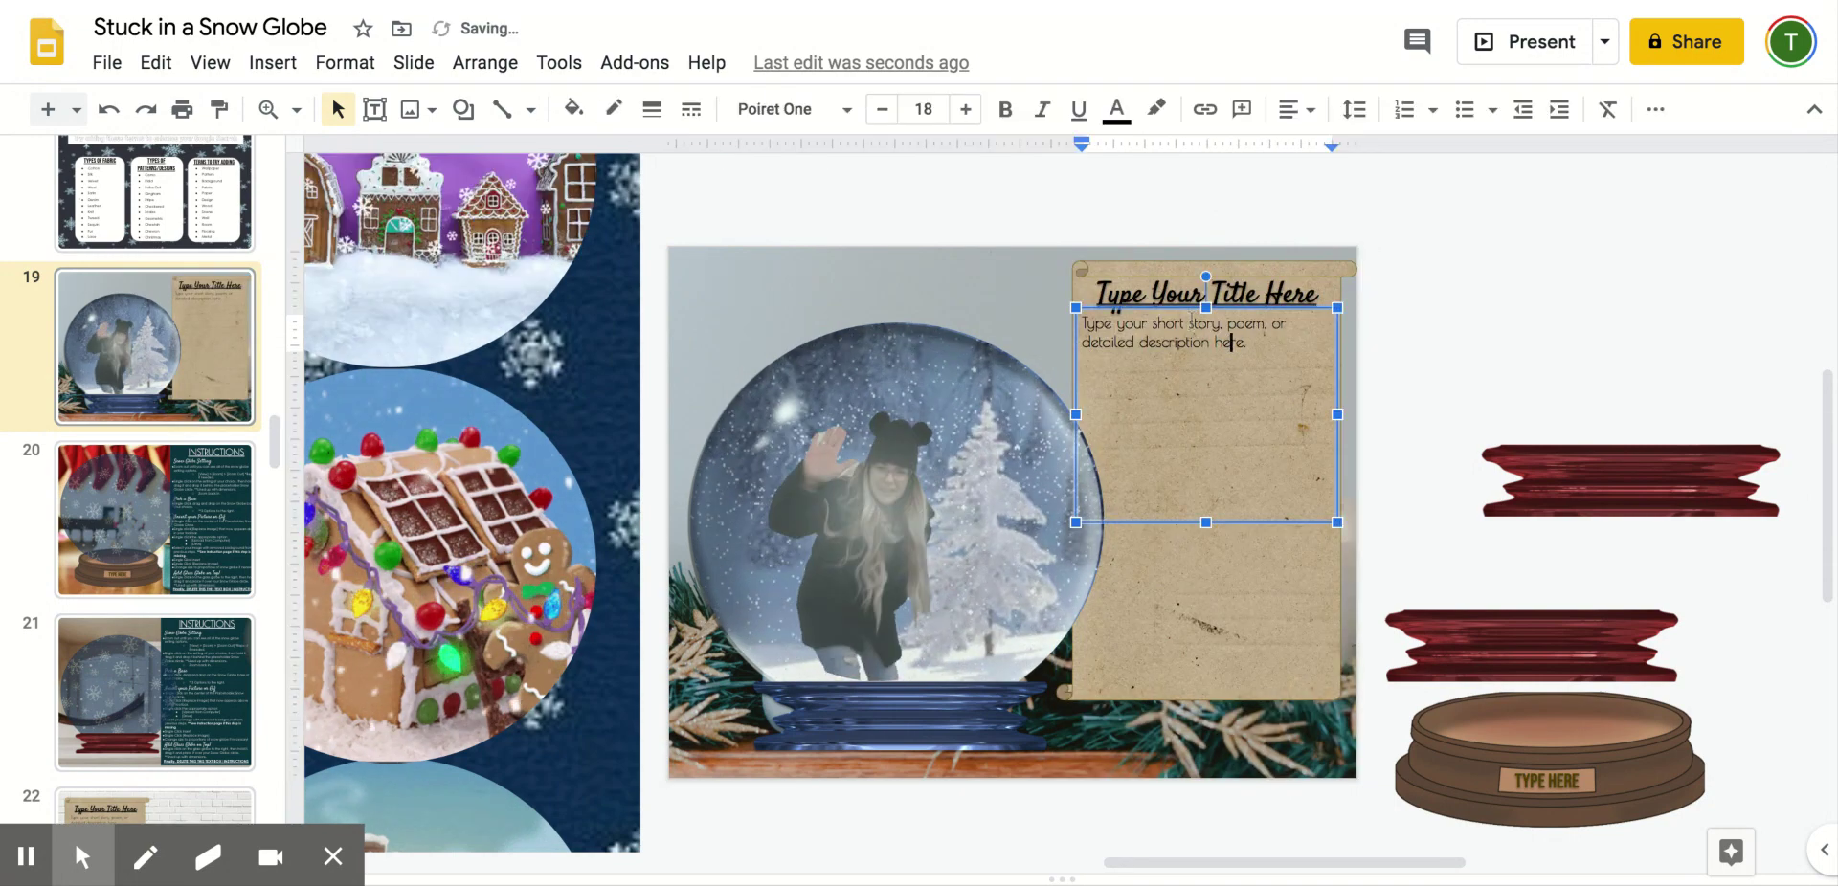
click(1206, 340)
click(1251, 185)
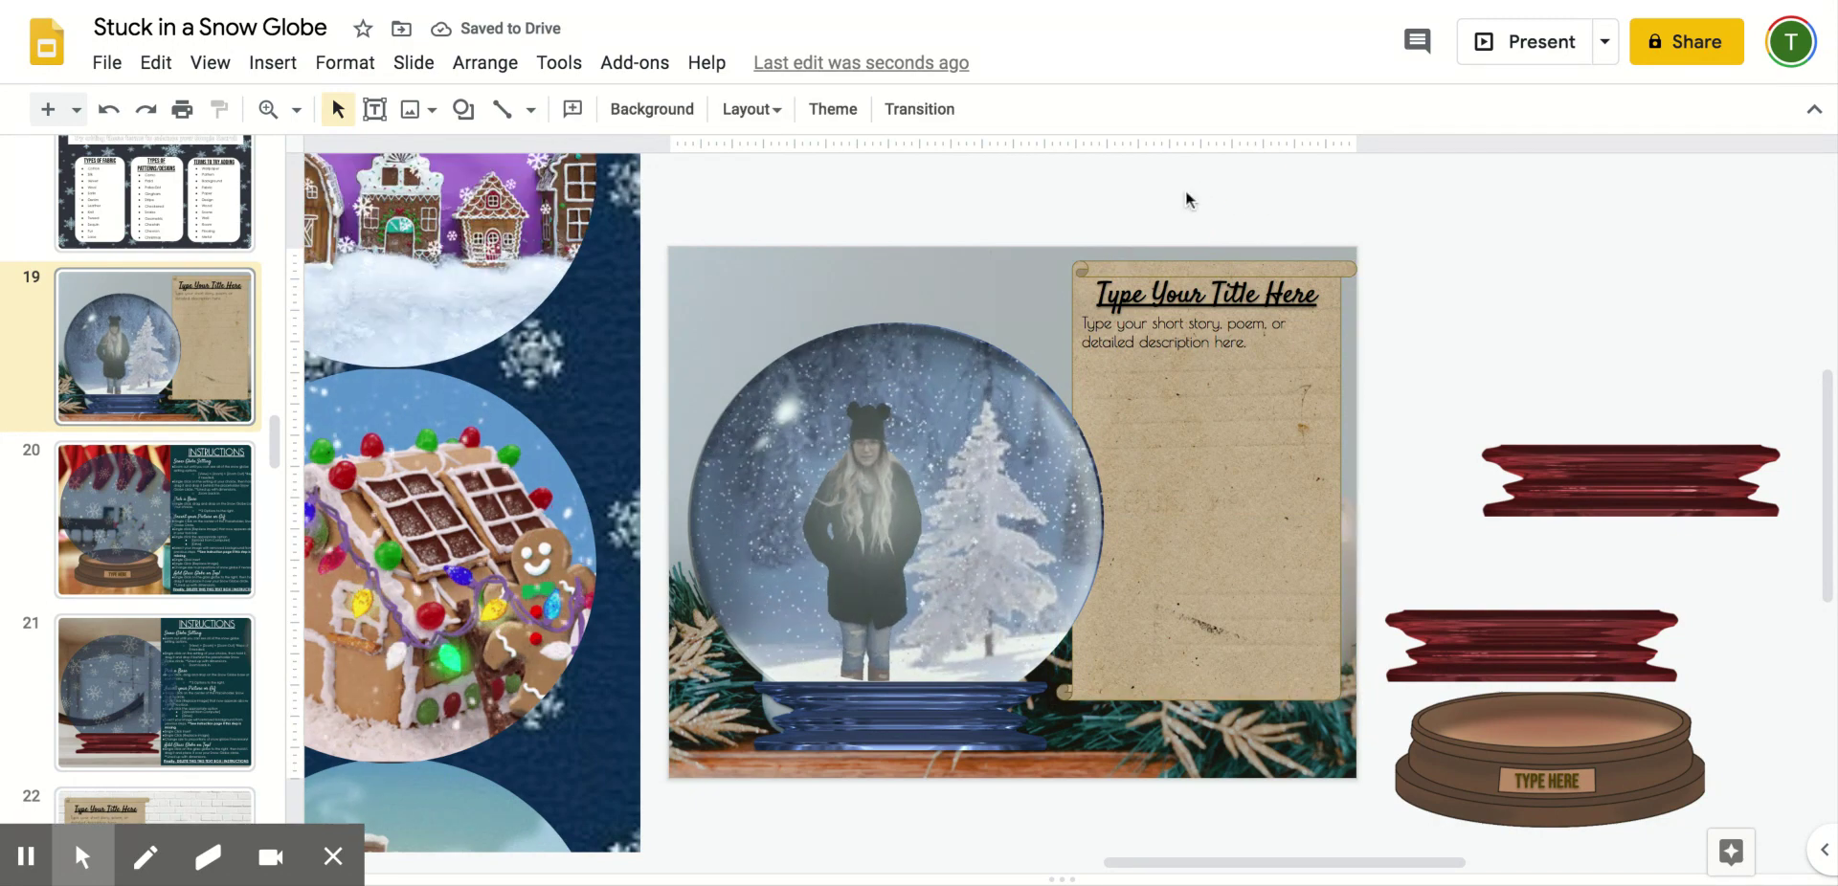
drag(1187, 199, 1260, 398)
click(1359, 358)
click(1246, 367)
key(Delete)
Delete the title text box and the parchment paper image.
click(1241, 311)
key(BackSpace)
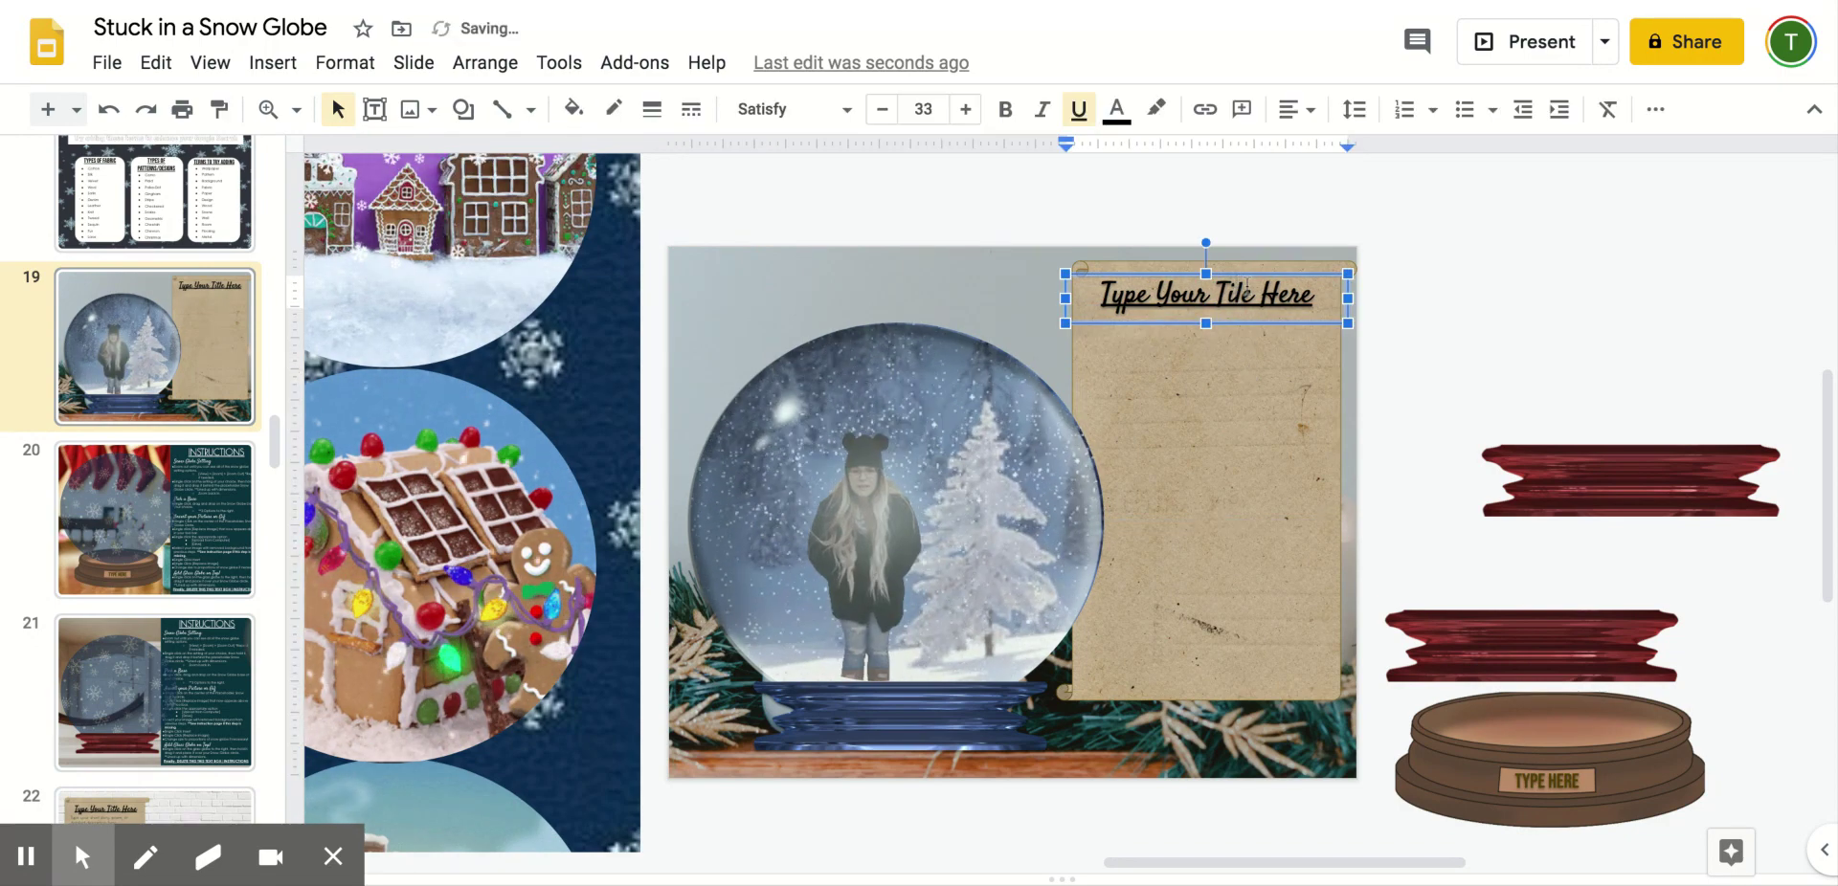
click(1247, 275)
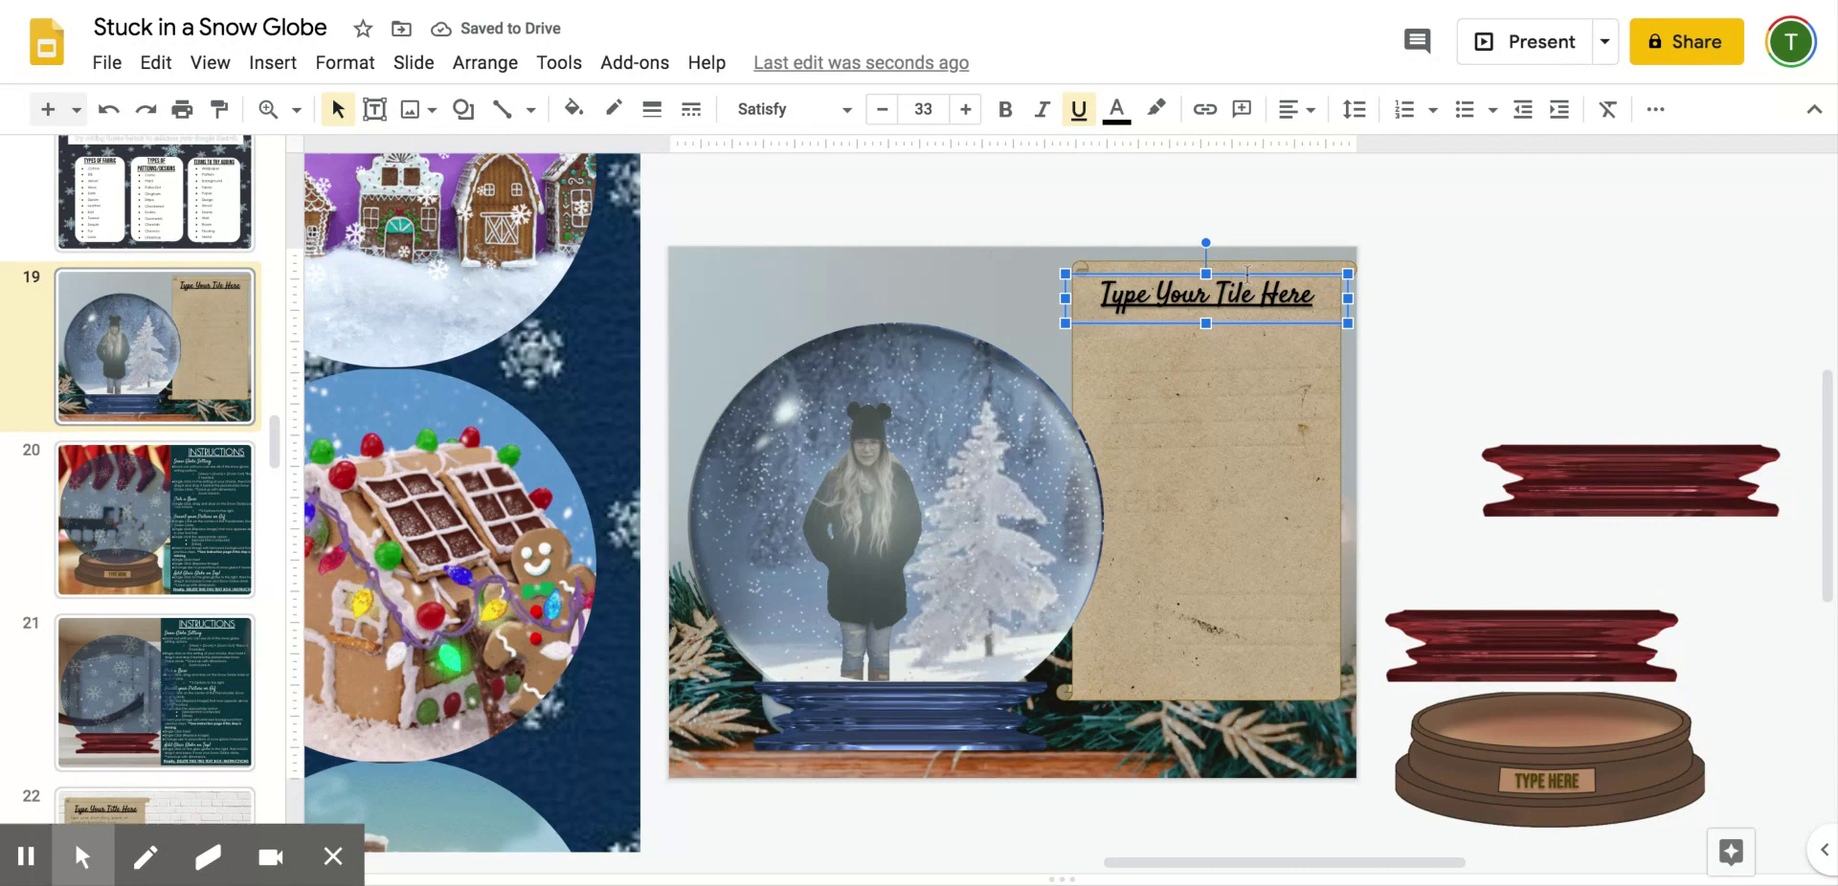
key(Delete)
click(1268, 271)
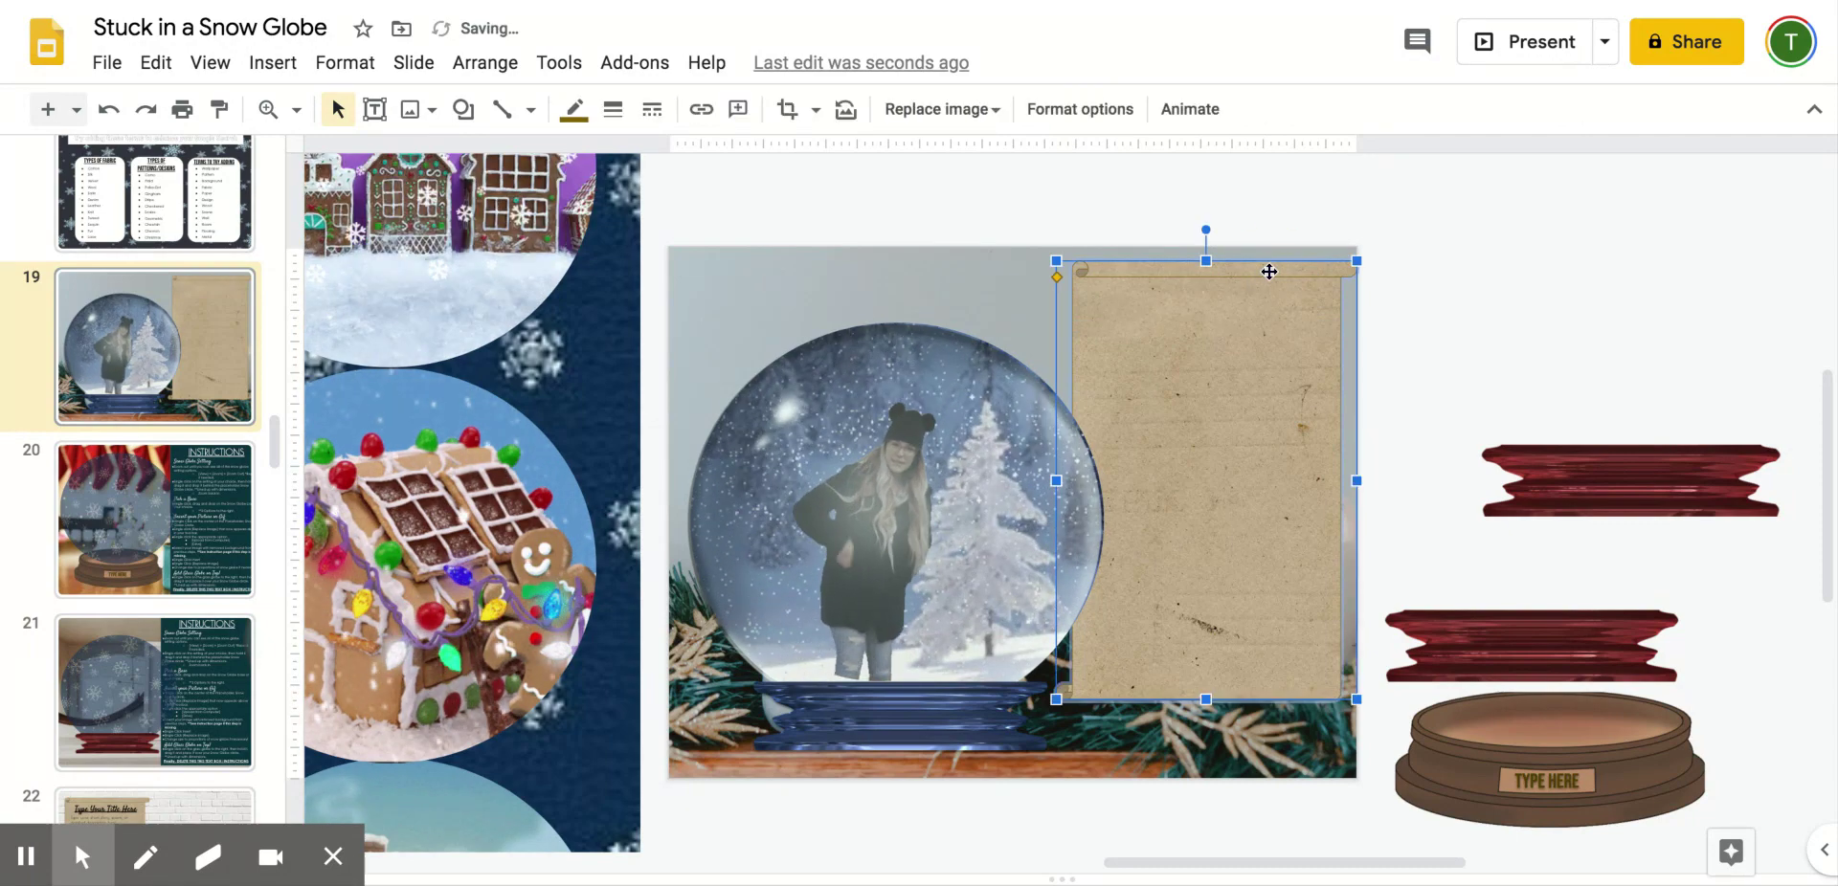
key(Delete)
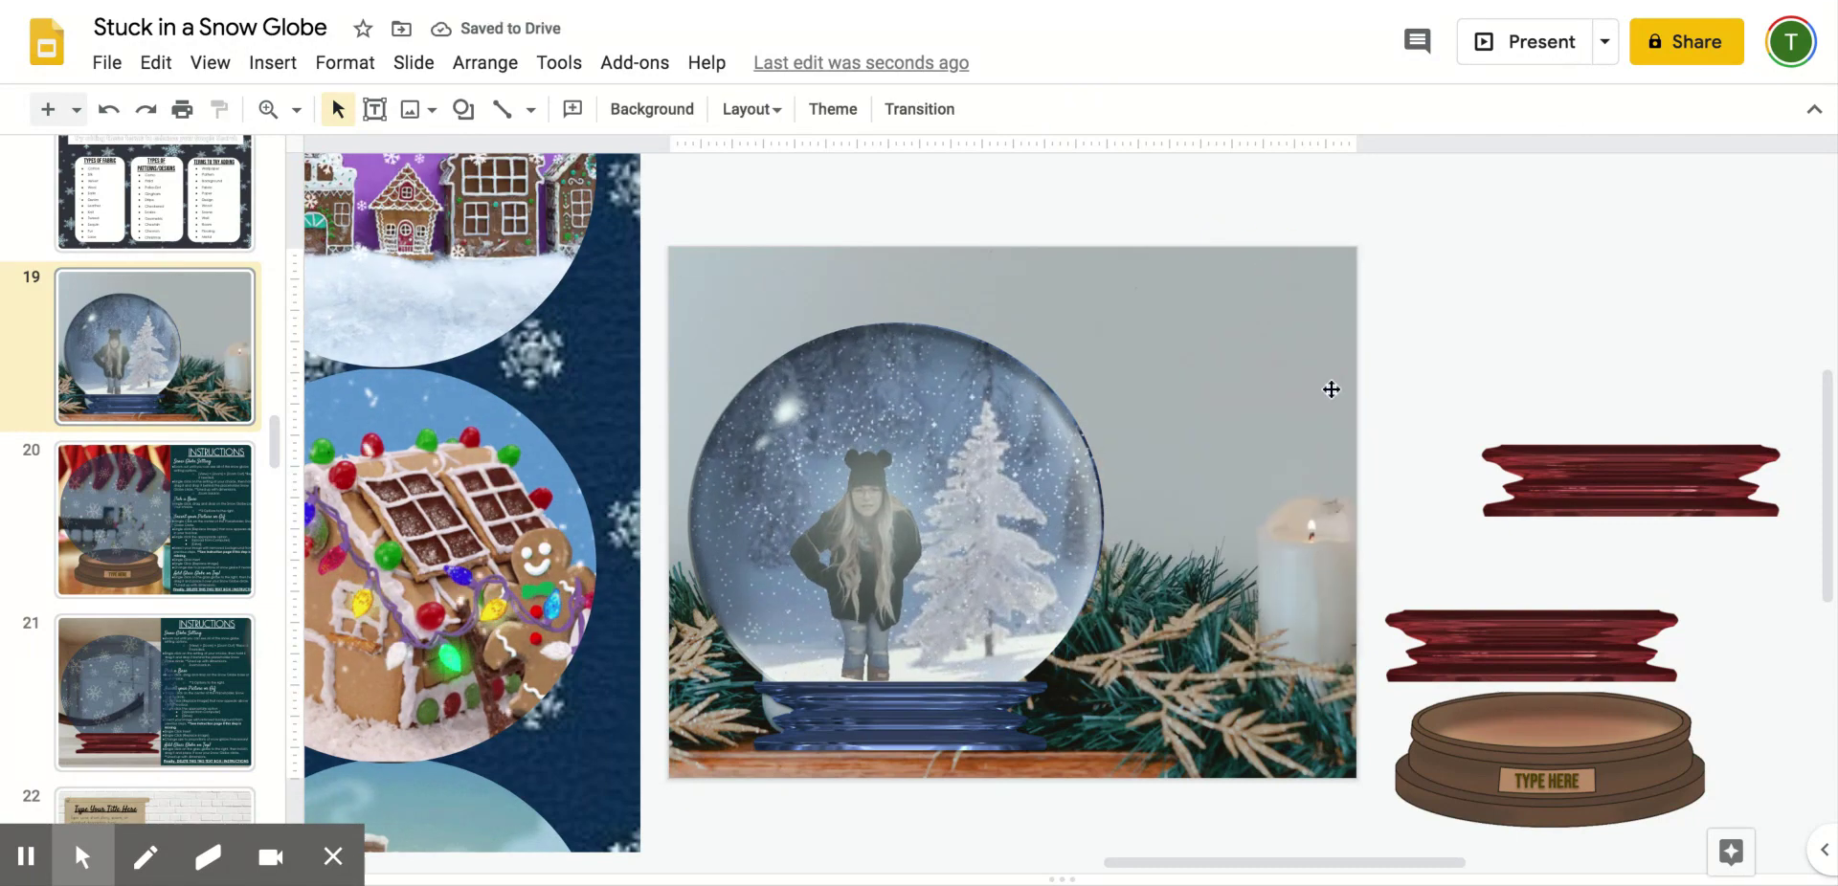